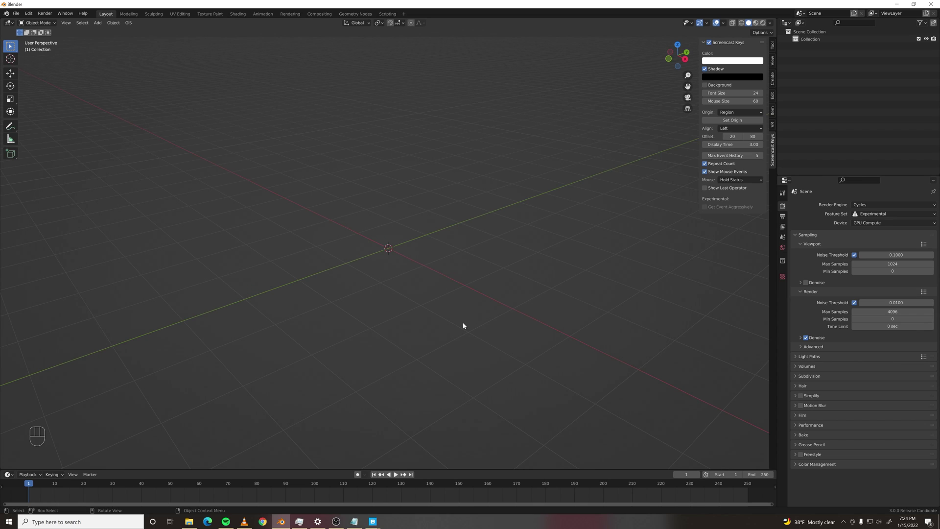
- Export the Half Avocado asset from Quixel Bridge to Blender
mouse_move(372, 521)
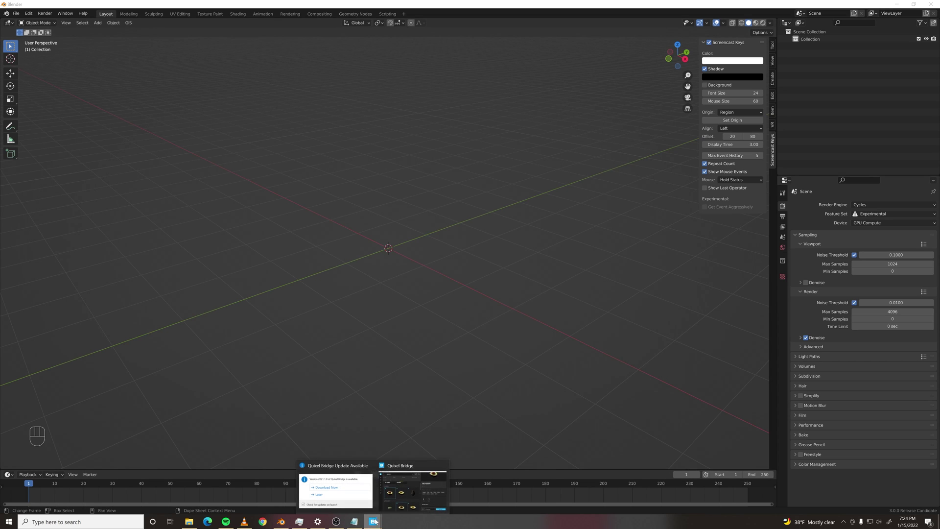
click(404, 477)
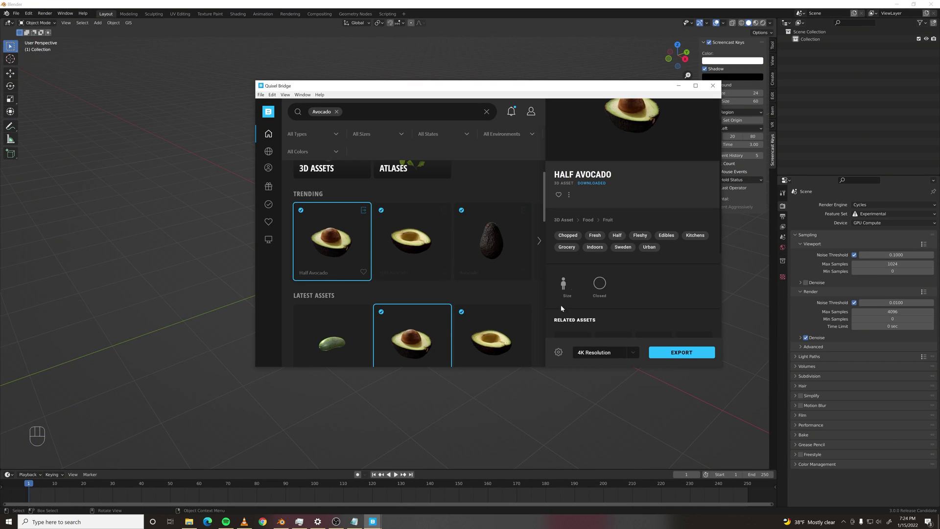
click(684, 353)
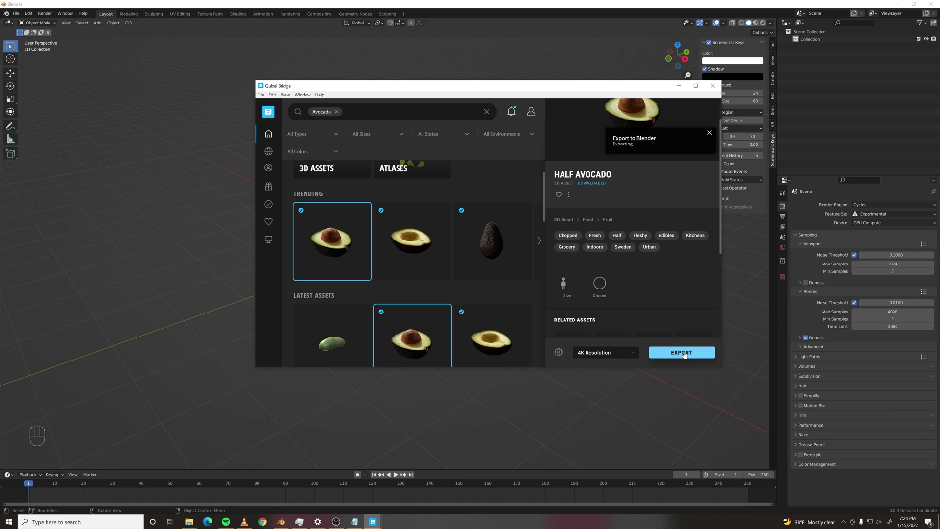
- Finish the avocado export and select the imported mesh in the viewport
click(102, 337)
scroll(389, 253, up, 10)
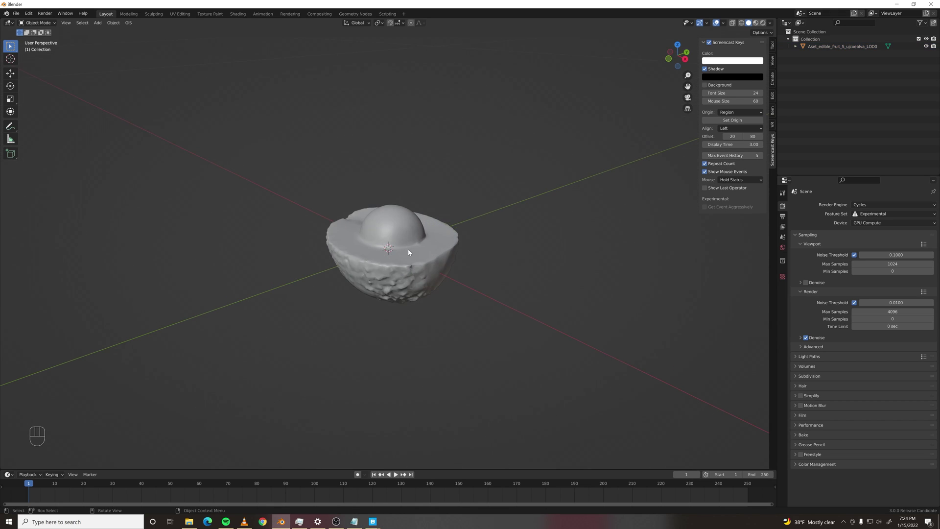
click(448, 257)
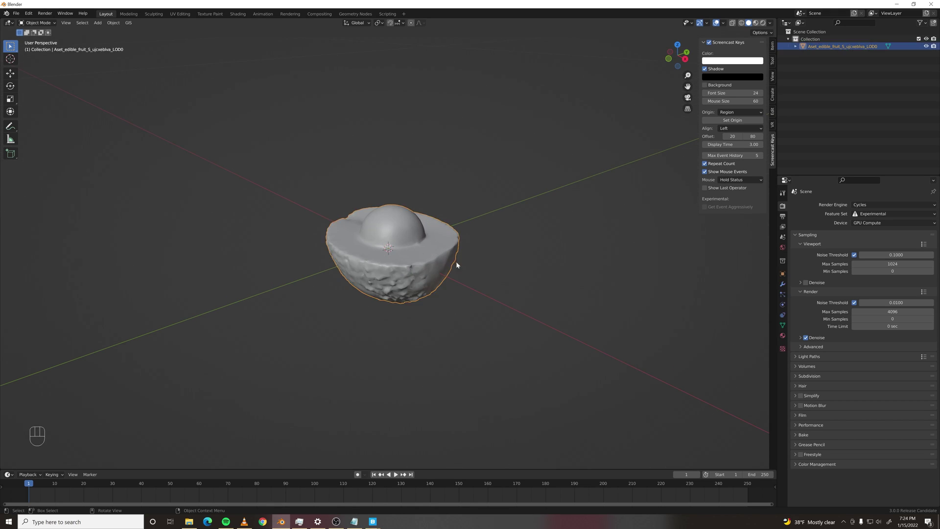
- Set the scene's Length unit to Centimeters under Scene properties > Units
click(782, 226)
click(782, 237)
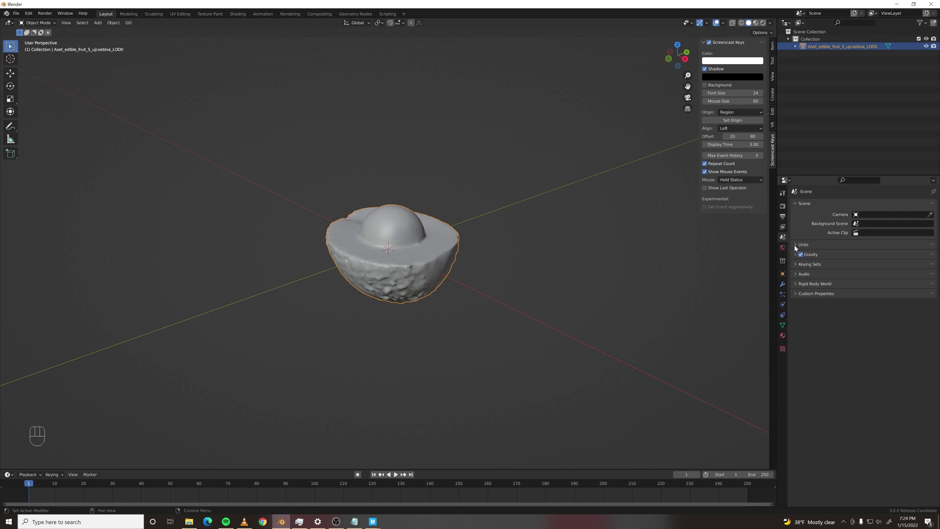
click(797, 245)
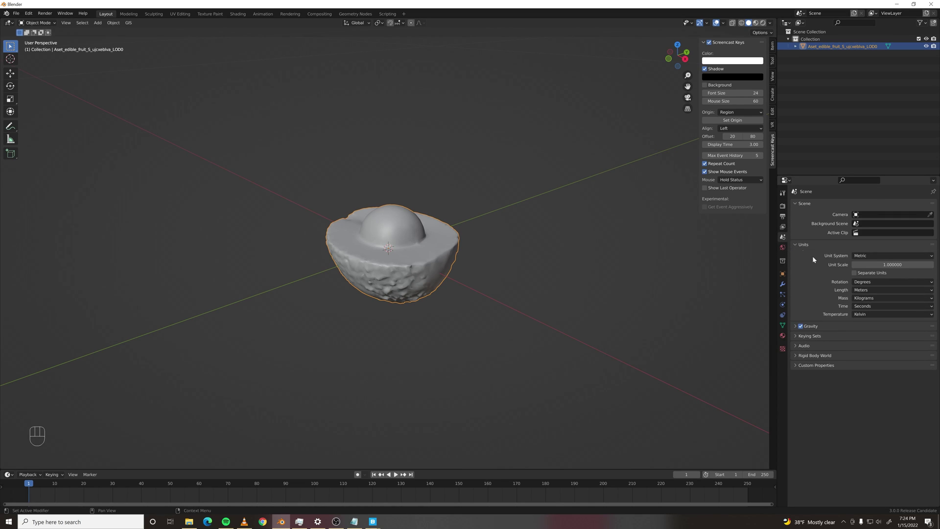
click(882, 291)
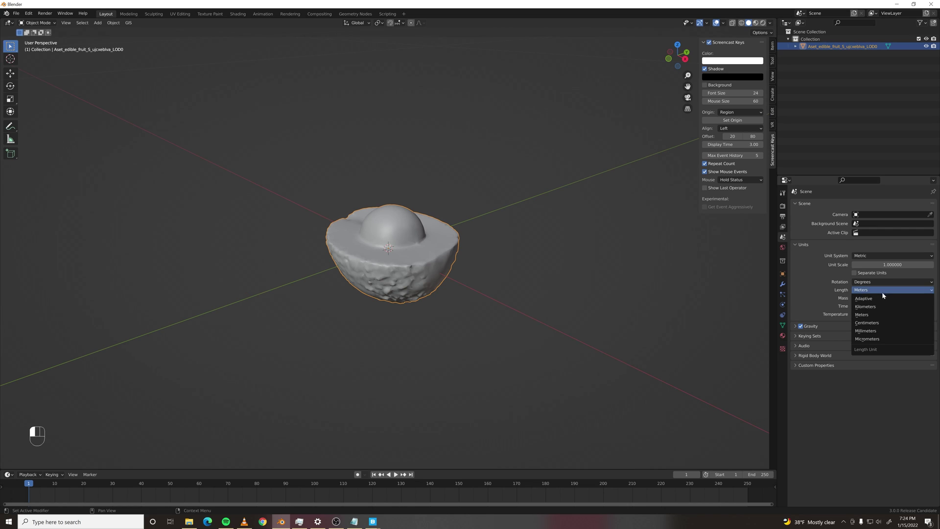
click(884, 325)
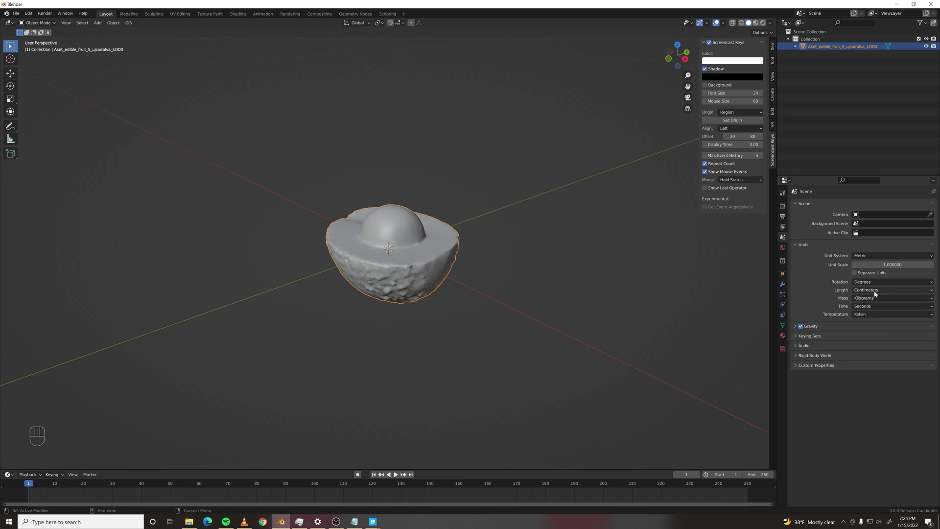
middle_drag(388, 320, 413, 315)
scroll(412, 316, up, 2)
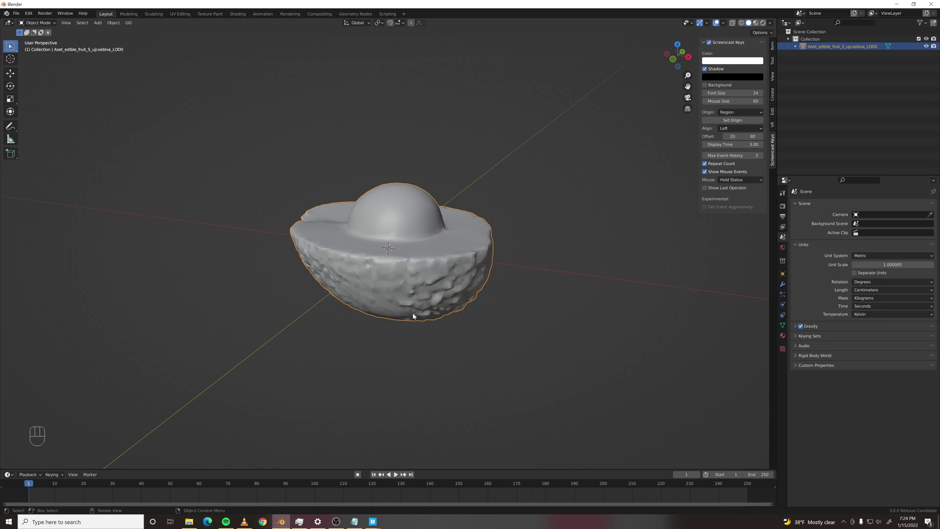
- Save Avocado_Rig_v004.blend as the incremented version Avocado_Rig_v005.blend
key(ctrl+s)
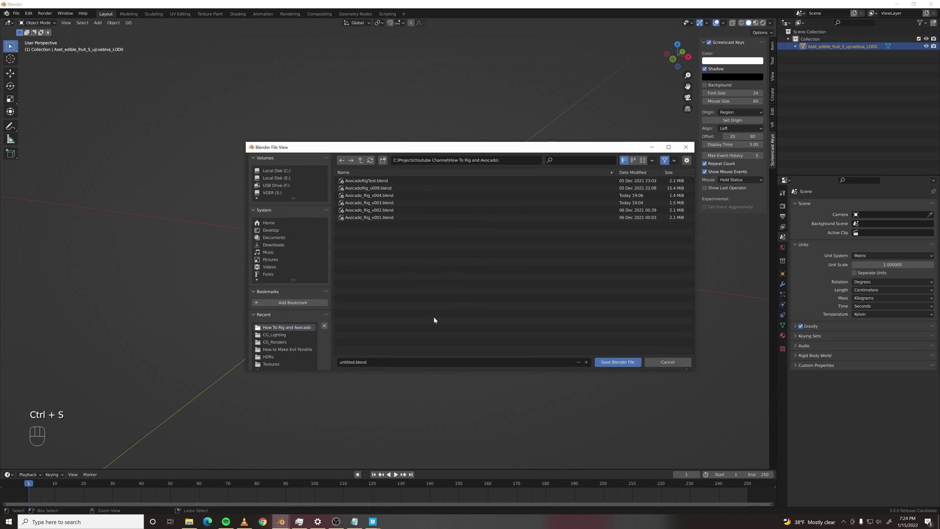
click(387, 195)
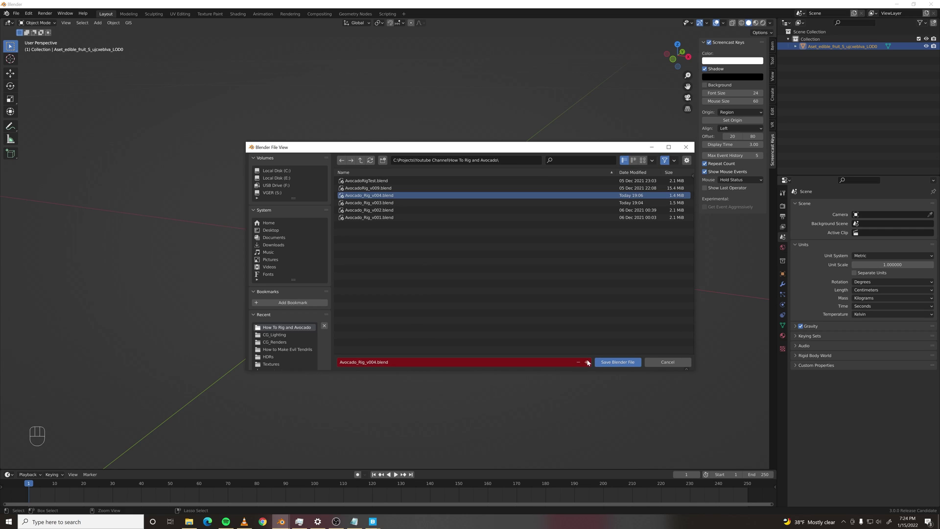
click(617, 361)
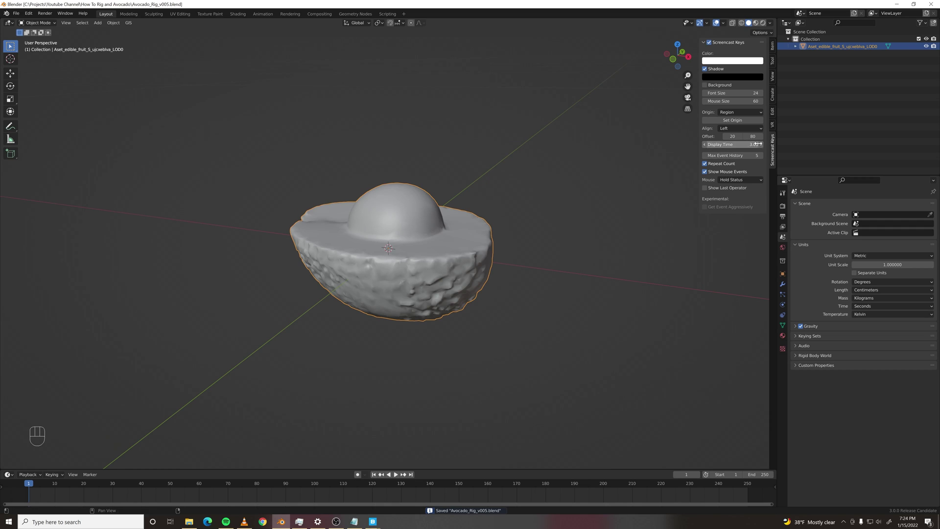
- Rename the imported avocado object to Avocado_Mesh
double_click(841, 46)
text(A)
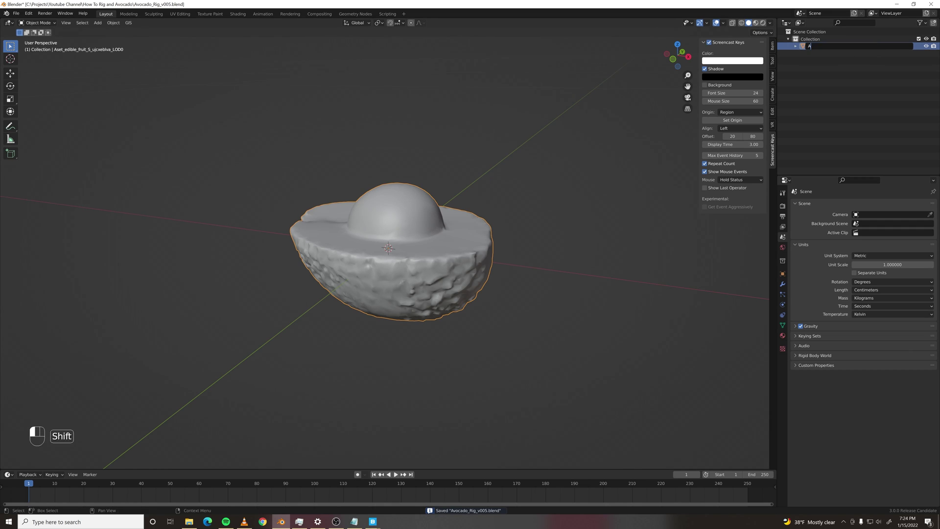
text(vocado_Mesh)
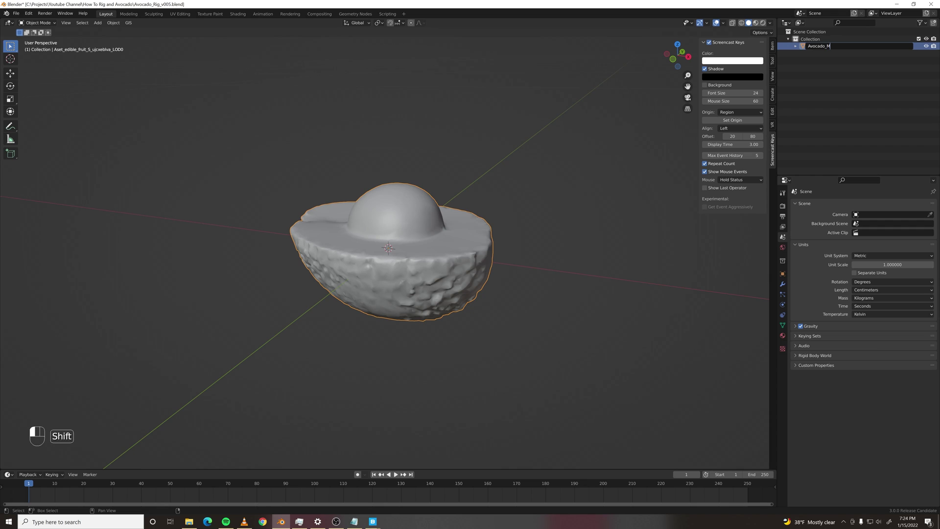
key(Return)
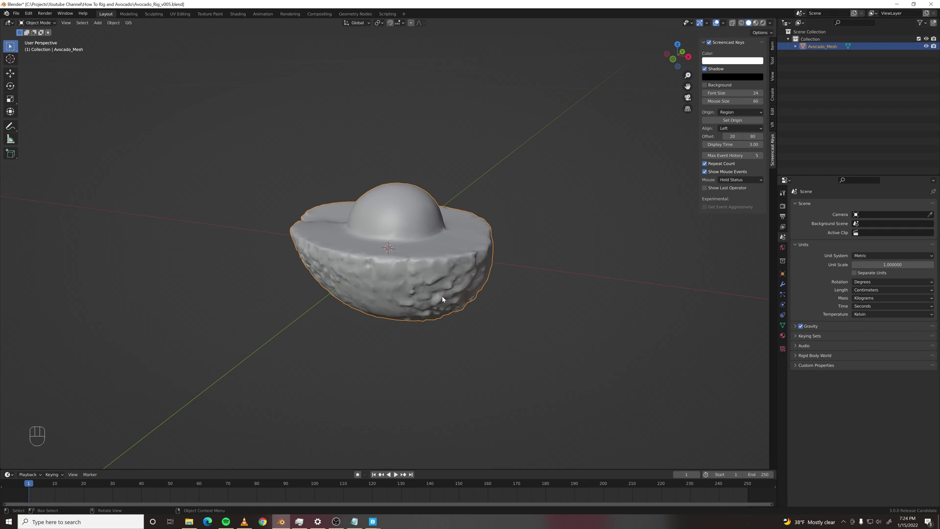
- From the front view, move the avocado up along Z so its base rests on the grid
key(KP_1)
key(g)
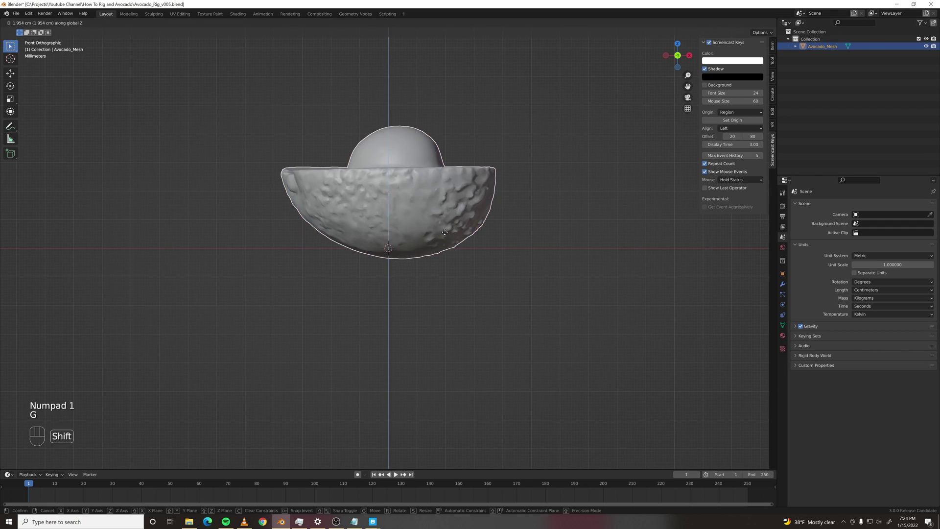
click(464, 140)
middle_drag(587, 254, 407, 261)
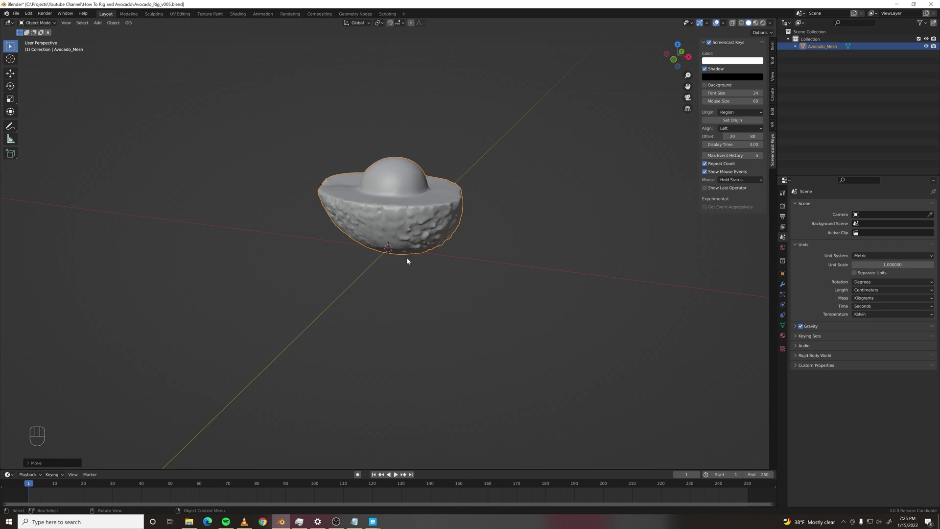
- Add a 6 cm plain-axes empty at the origin named Transform_Controller
key(shift+a)
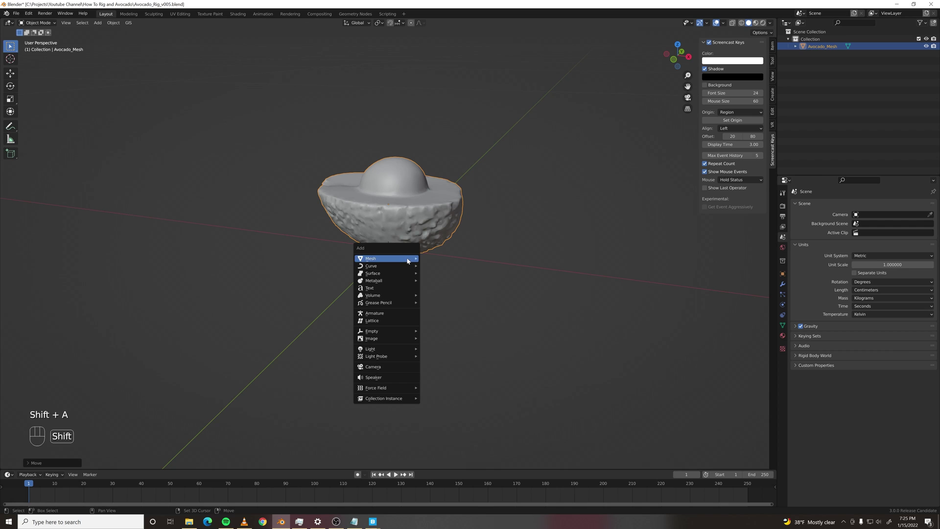
mouse_move(402, 331)
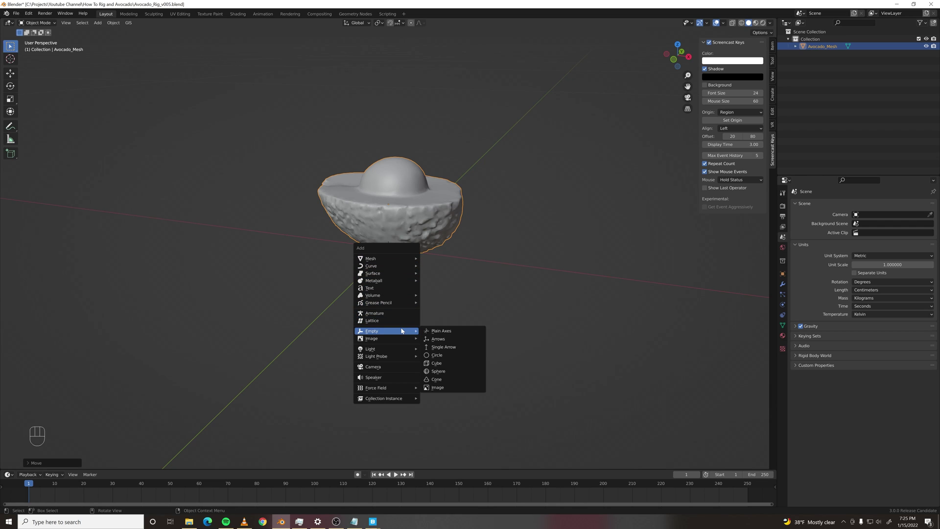
click(447, 336)
click(782, 304)
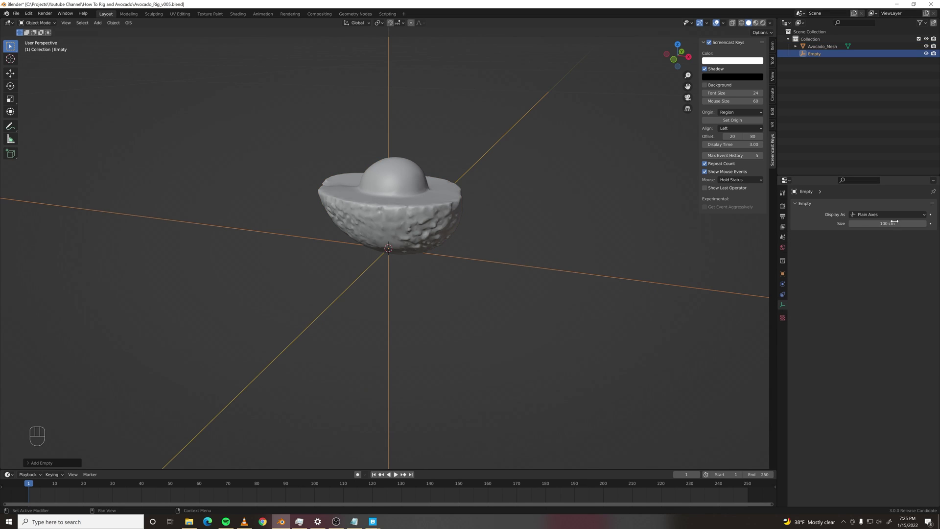
shift+drag(887, 223, 887, 224)
double_click(814, 54)
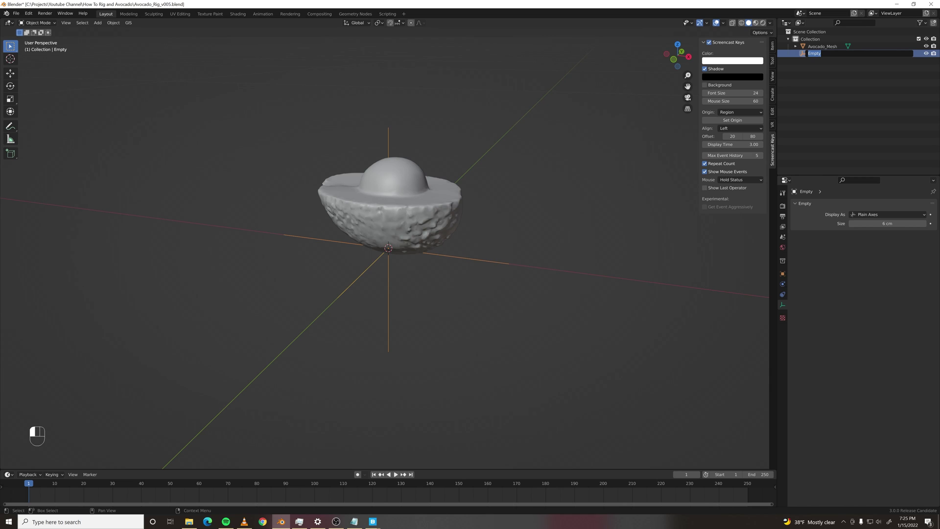
text(Transform_Controller)
key(Return)
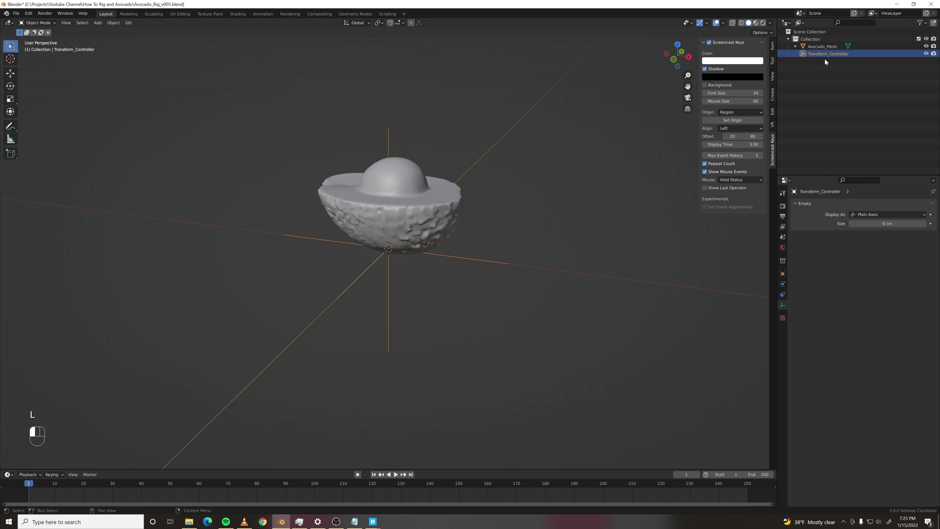
- Apply the scale of Avocado_Mesh
click(435, 220)
key(ctrl+a)
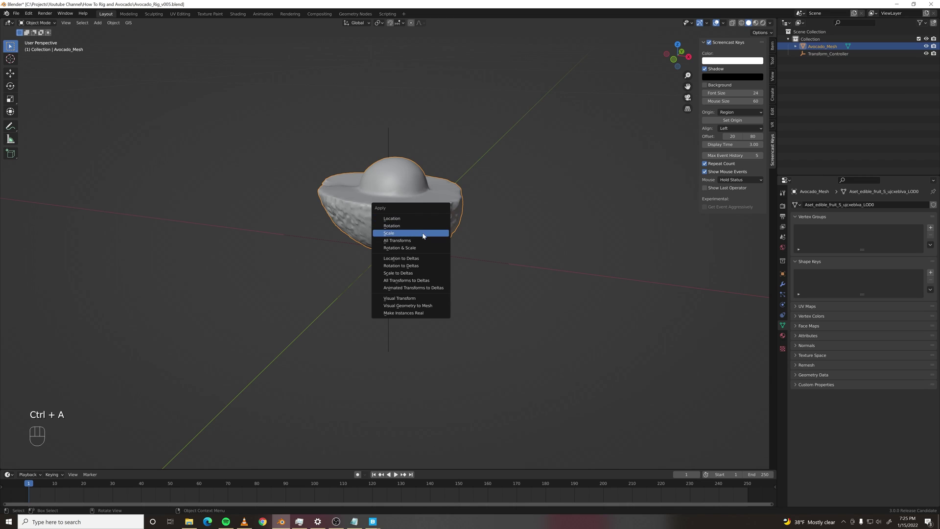
click(424, 234)
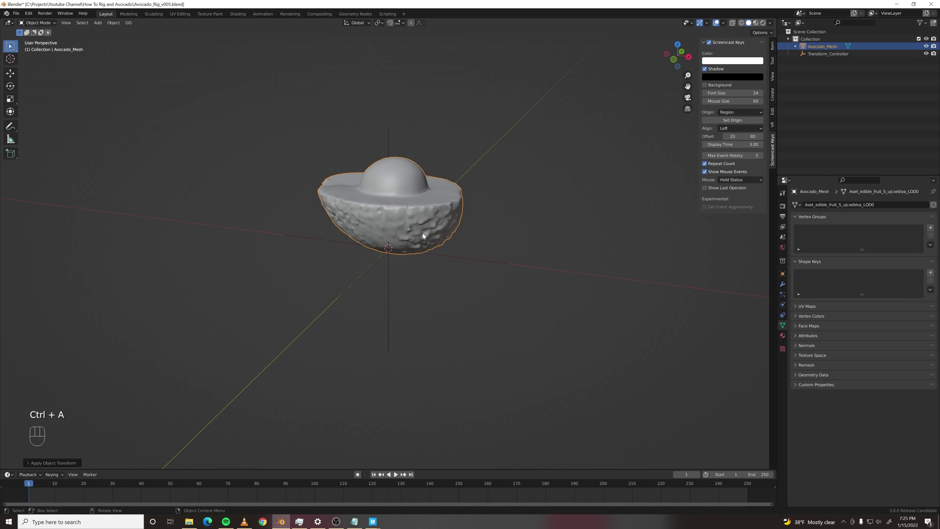
- Add a cone empty, rotate it -90° on X to point down, and size it 2.7 cm
click(454, 255)
key(shift+a)
mouse_move(455, 273)
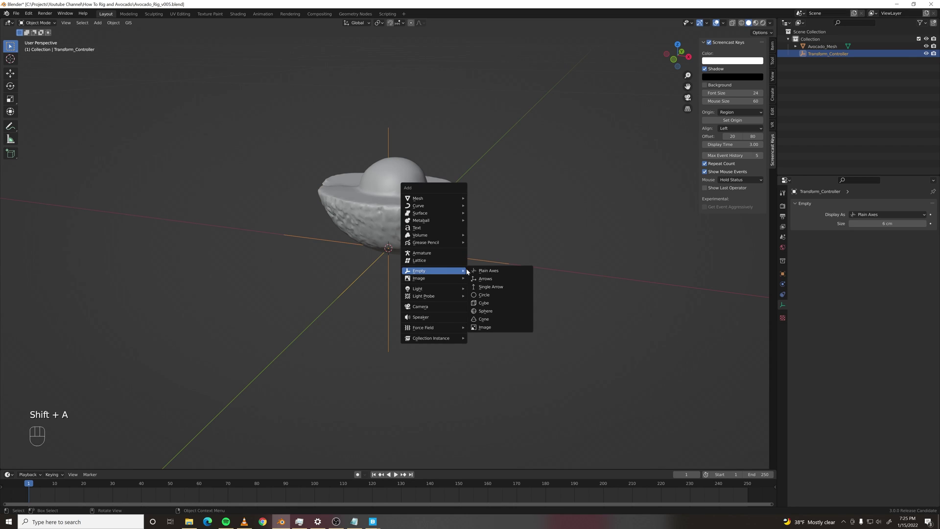
click(485, 319)
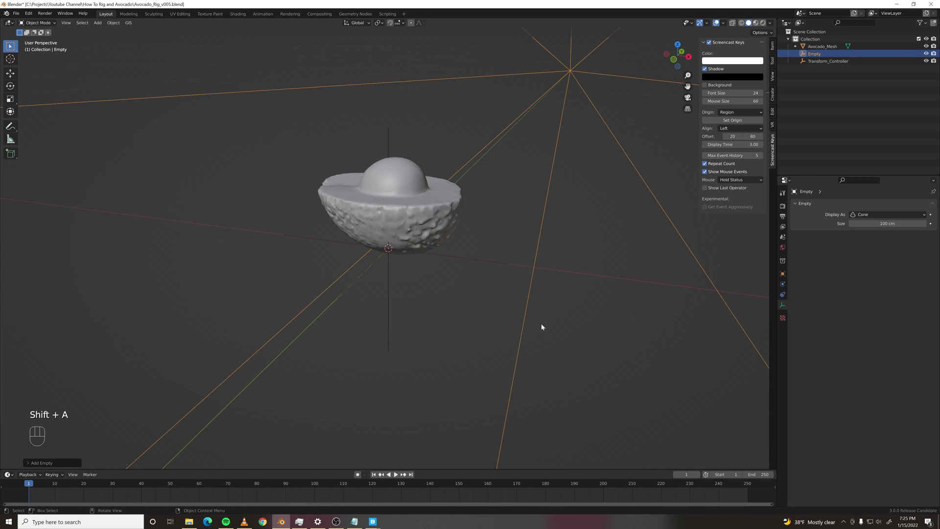
mouse_move(887, 223)
mouse_down()
mouse_move(856, 224)
mouse_move(895, 223)
mouse_up()
key(r)
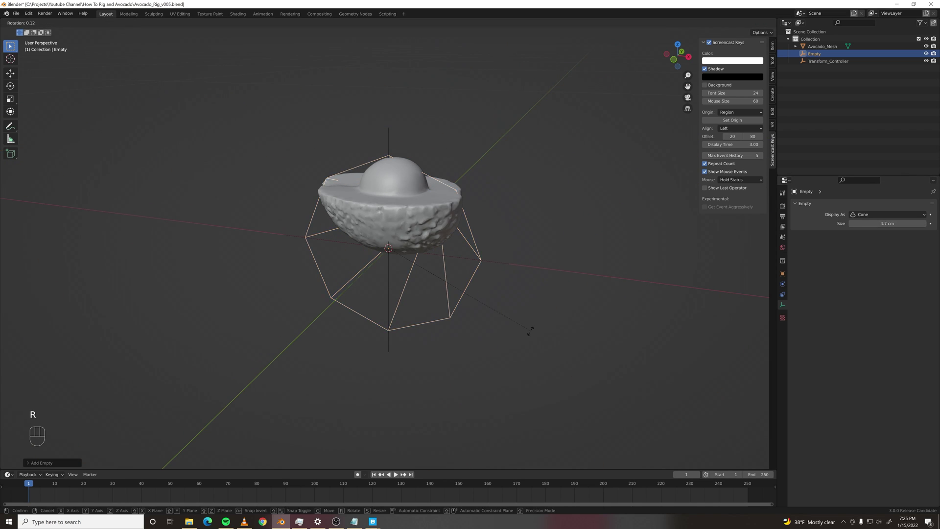
text(x)
text(90)
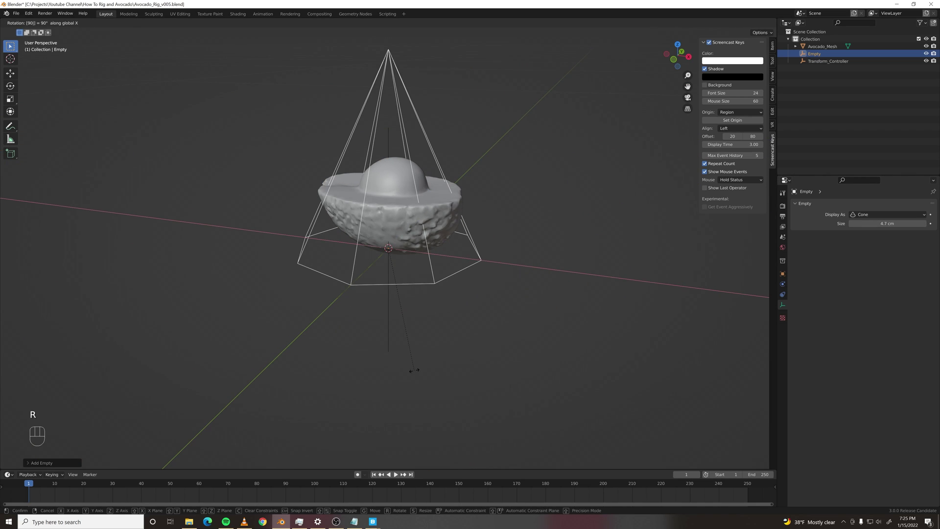
key(minus)
click(413, 369)
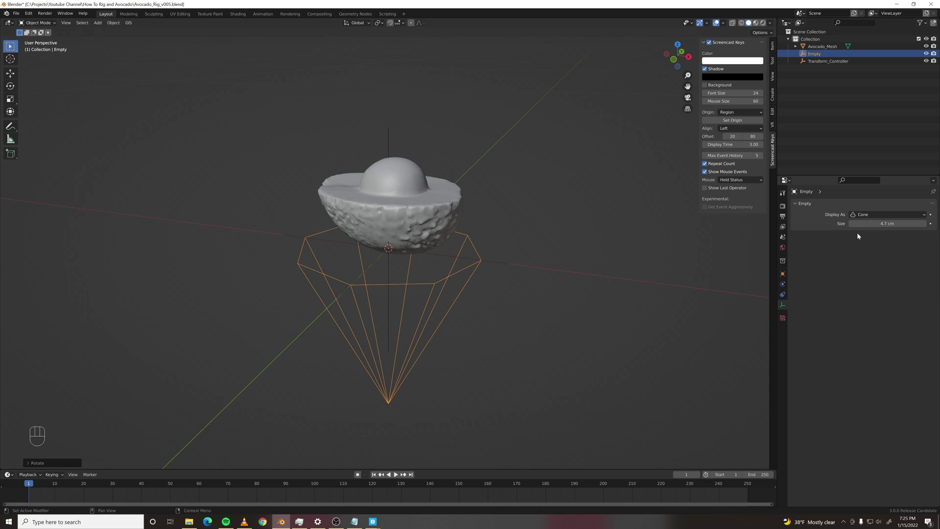
shift+drag(885, 226, 881, 224)
- Rename the cone empty to Base_Pivot_Controller
double_click(814, 53)
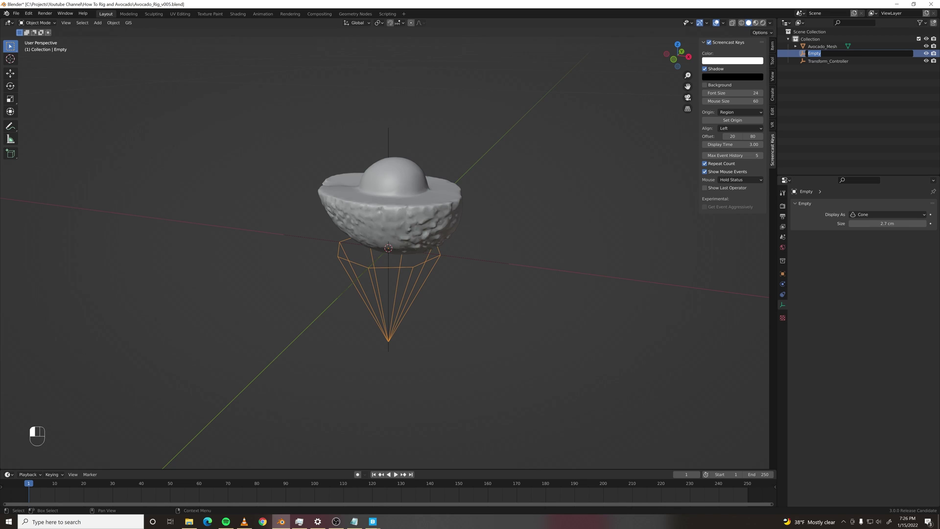
text(Base_P)
key(BackSpace)
text(Pivot_Controller)
click(606, 200)
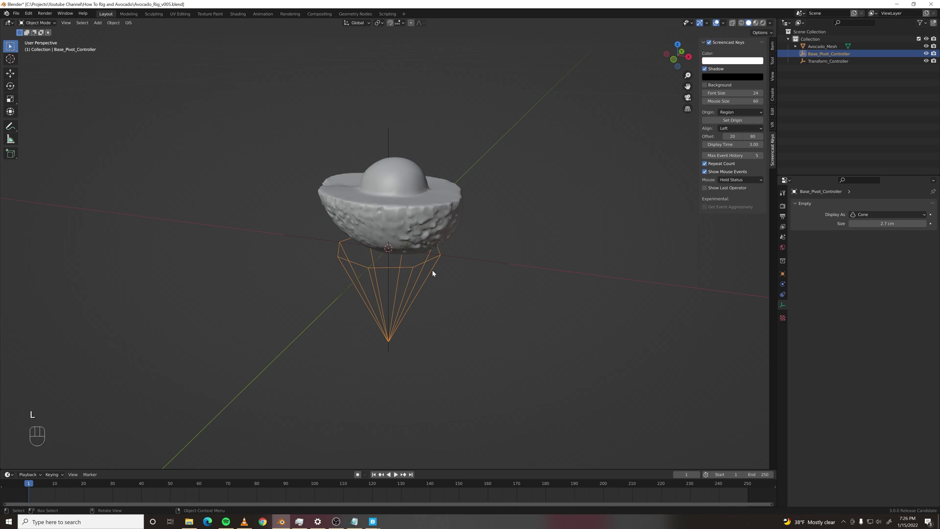
scroll(440, 271, up, 1)
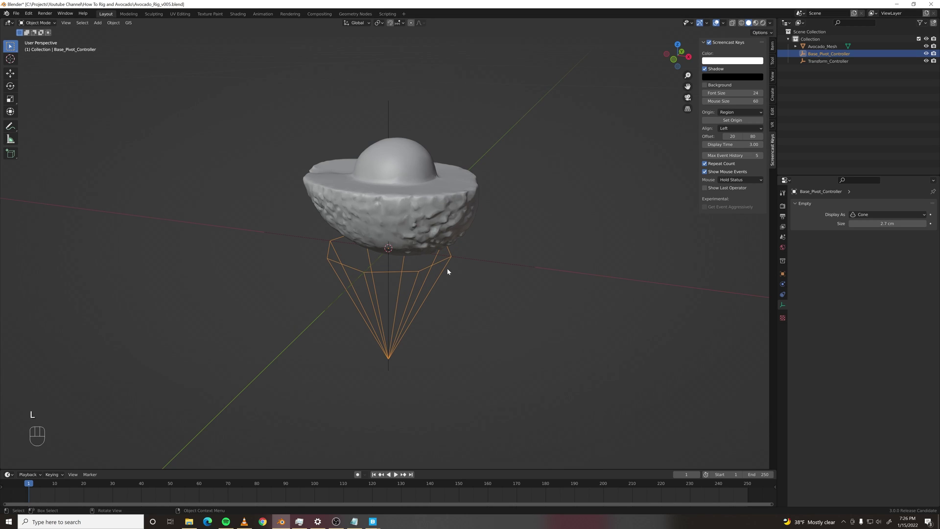
- Snap the 3D cursor to the avocado and add a sphere empty sized to enclose it
click(424, 248)
key(shift+s)
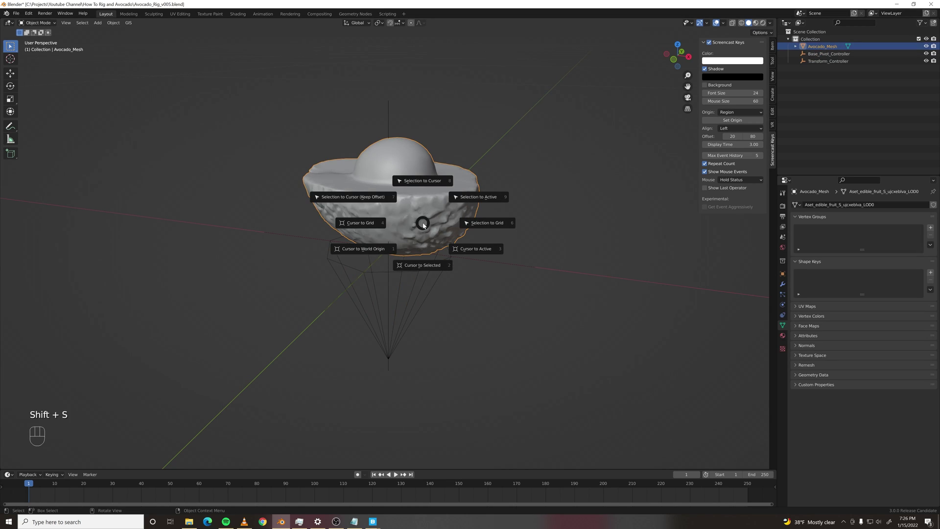
click(423, 265)
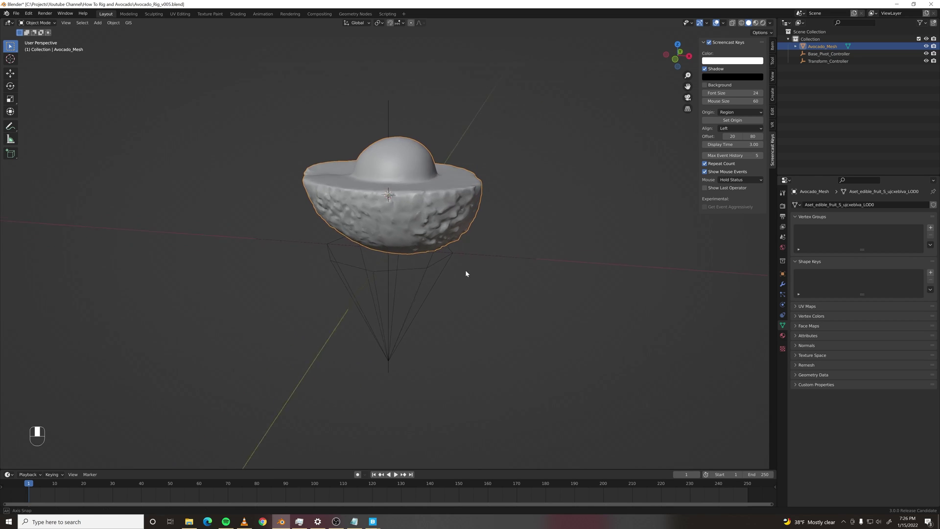
key(shift+a)
mouse_move(429, 236)
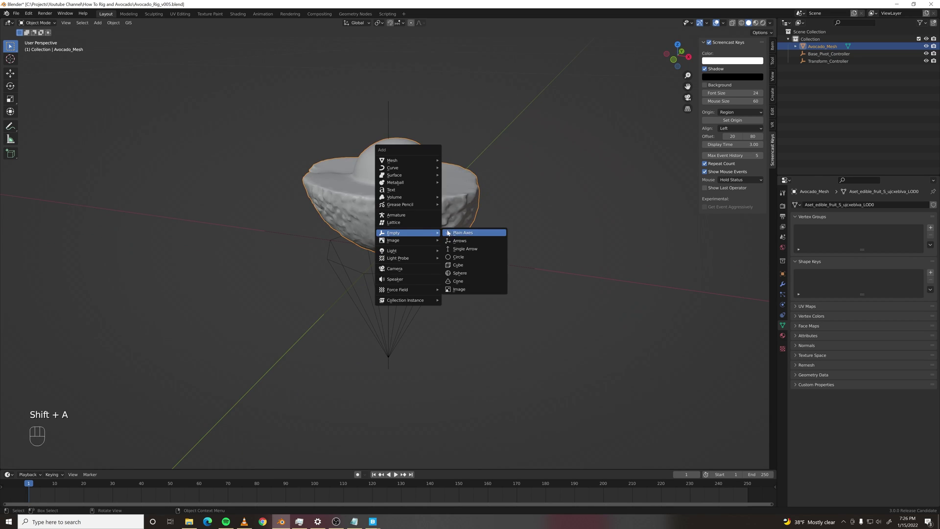
click(499, 273)
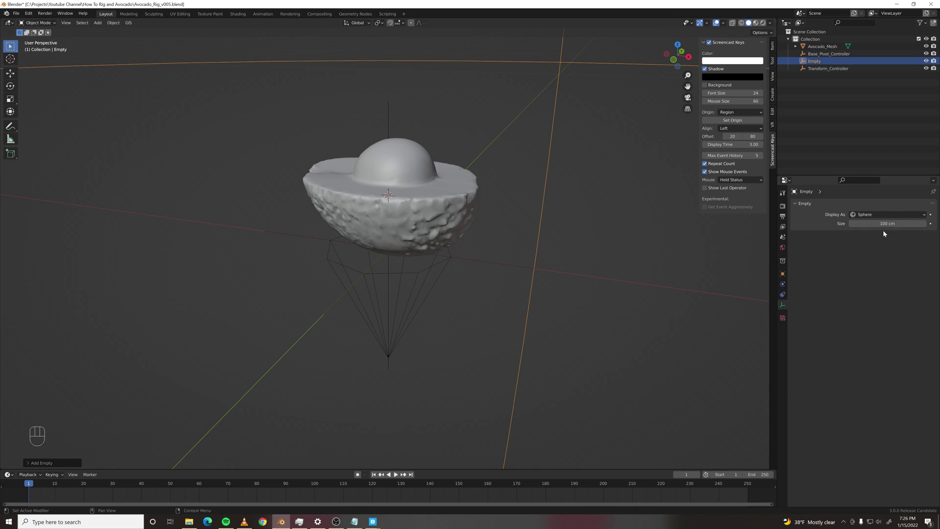
shift+drag(883, 223, 844, 224)
- Rename the sphere empty to CenterPivot_Controller
double_click(819, 63)
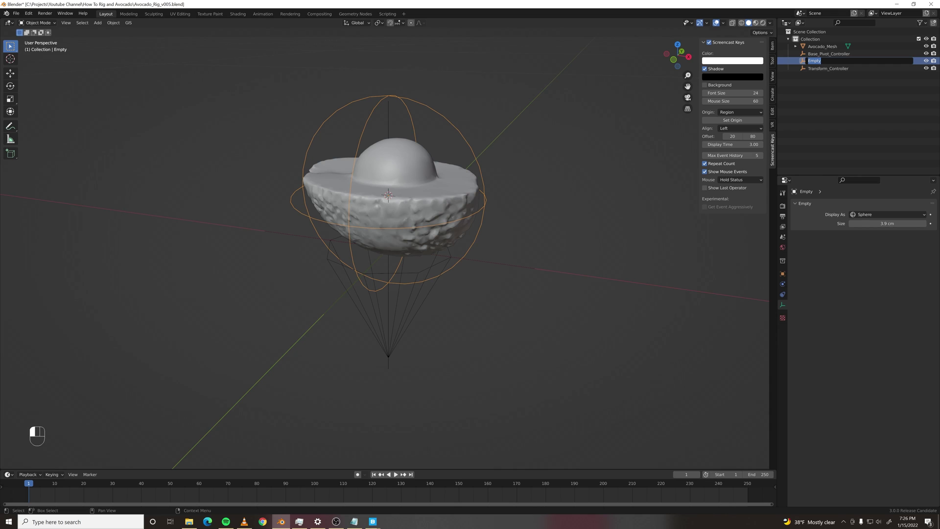
text(CenterPivot_Controller)
key(Return)
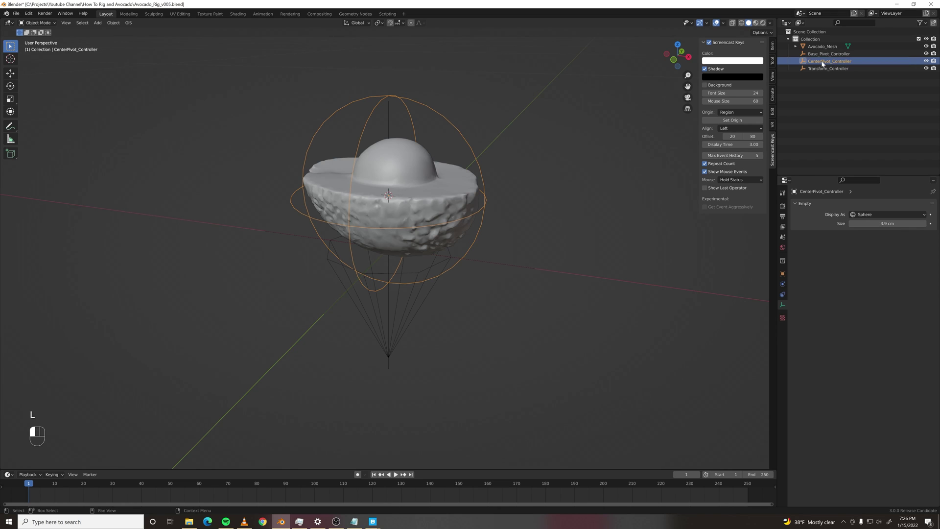
key(shift+a)
mouse_move(524, 248)
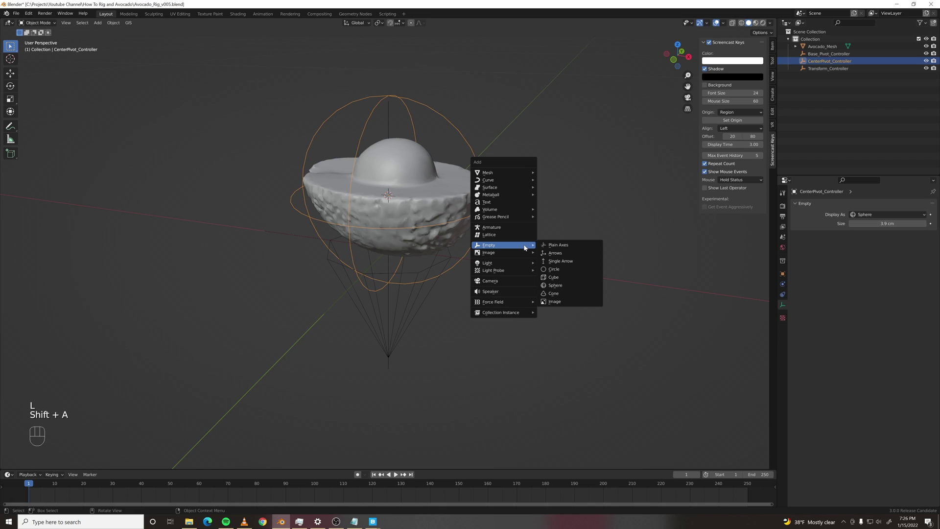
- Add a circle empty, adjust its size, and rotate it 90° on X to lie flat
click(558, 269)
shift+drag(881, 223, 866, 223)
click(876, 223)
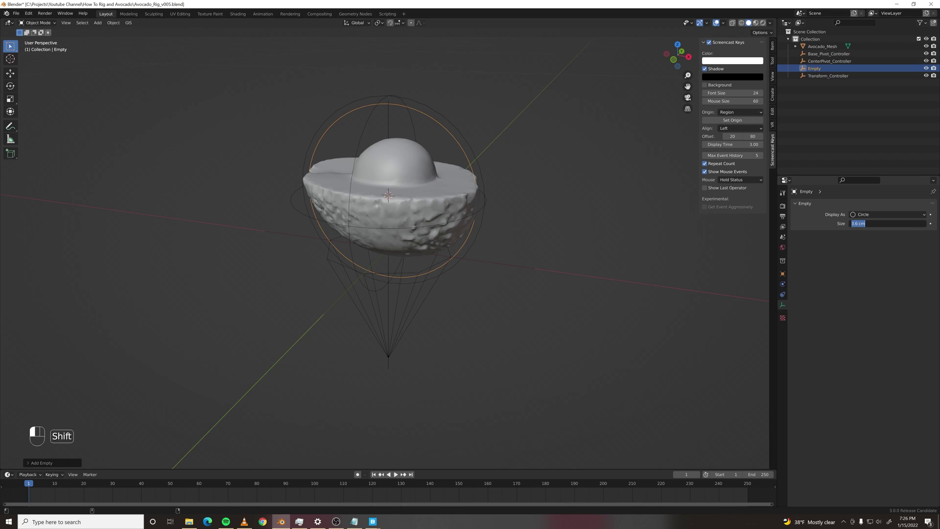
shift+click(879, 231)
shift+drag(879, 224, 884, 223)
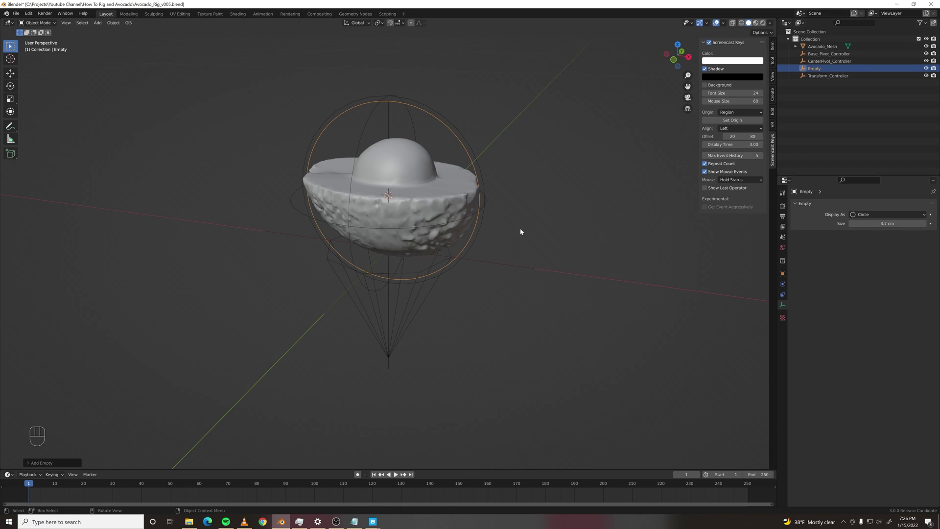
key(r)
key(x)
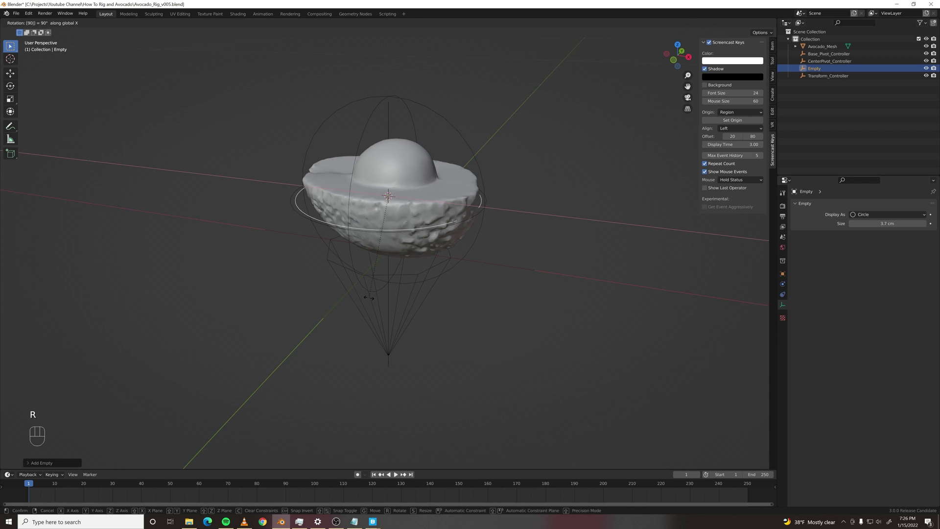
click(384, 299)
- Rename the circle empty to Roll_Controller and reselect it
double_click(814, 68)
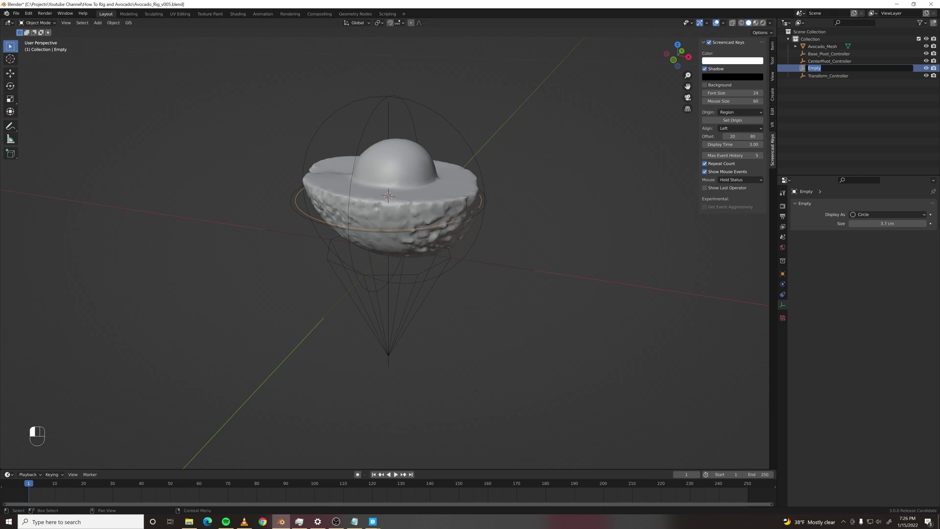
text(Roll_Controller)
key(Return)
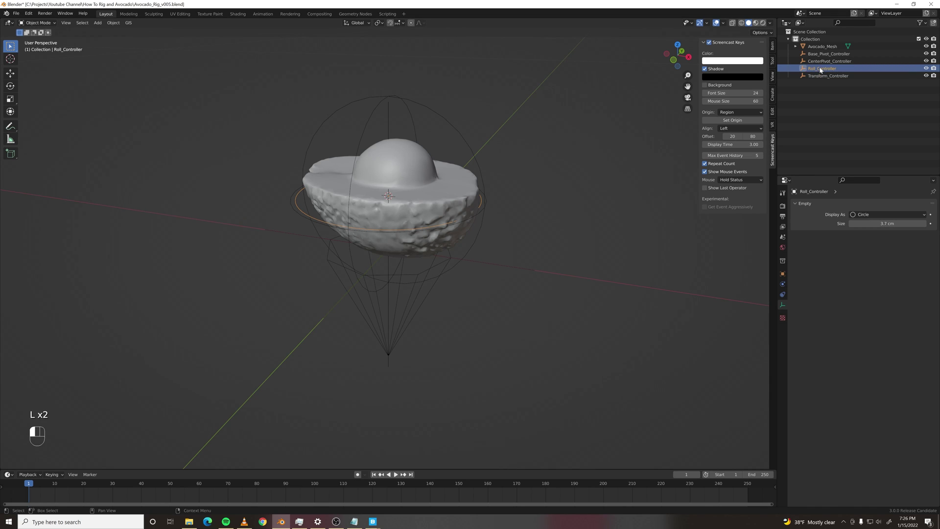
click(536, 250)
middle_drag(469, 229, 491, 243)
scroll(491, 243, up, 2)
click(501, 195)
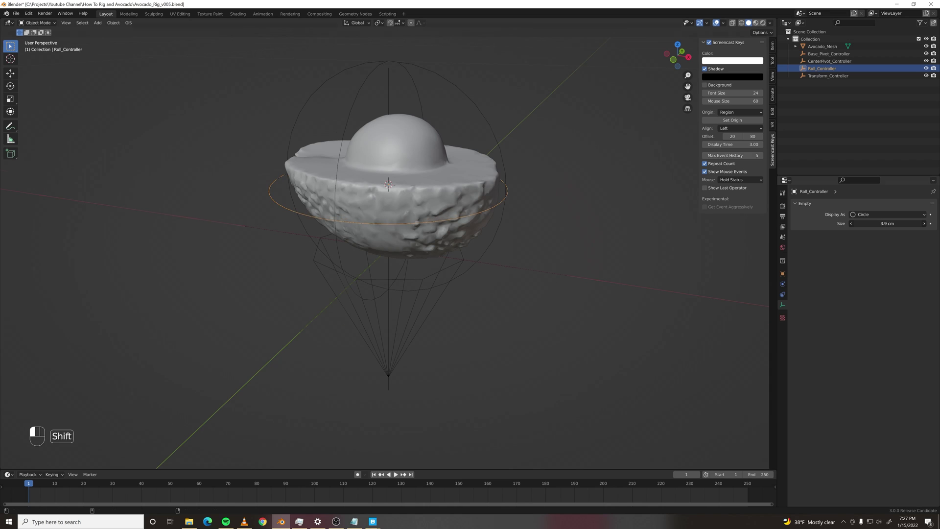
- Give Avocado_Mesh a Maintain Volume constraint with free axis X, then test-scale it
click(475, 249)
click(477, 185)
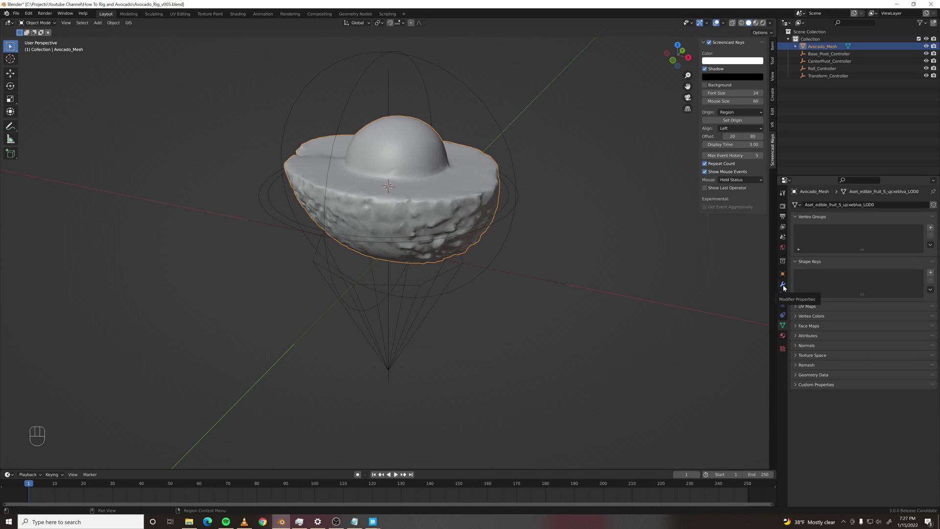
click(782, 316)
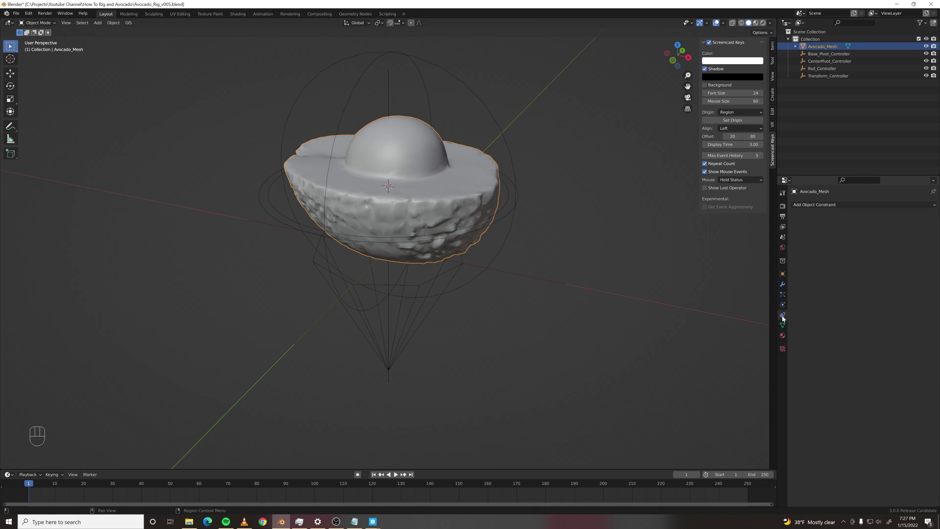
click(838, 205)
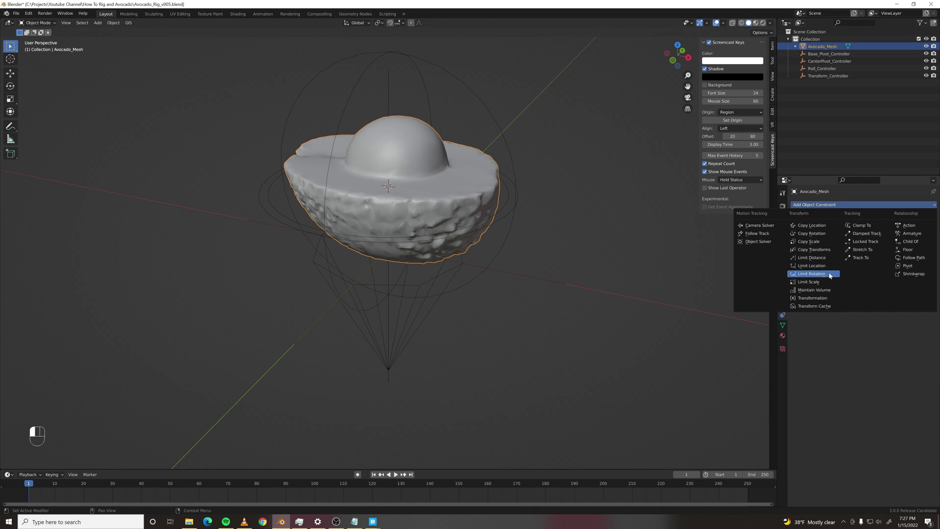
click(825, 290)
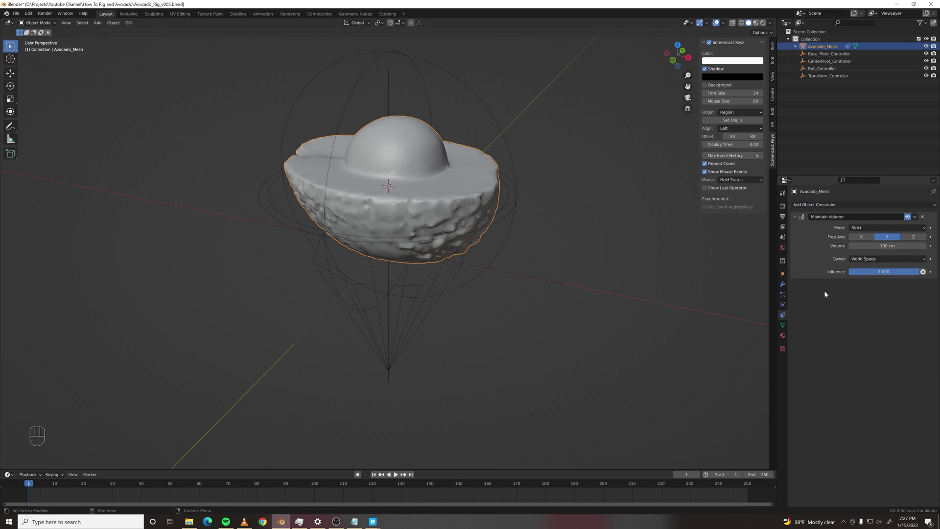
click(862, 237)
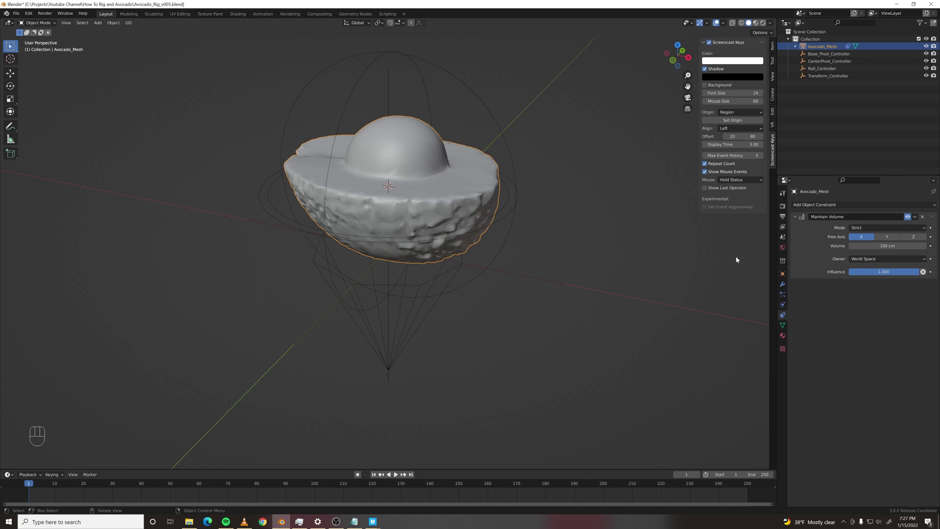
key(s)
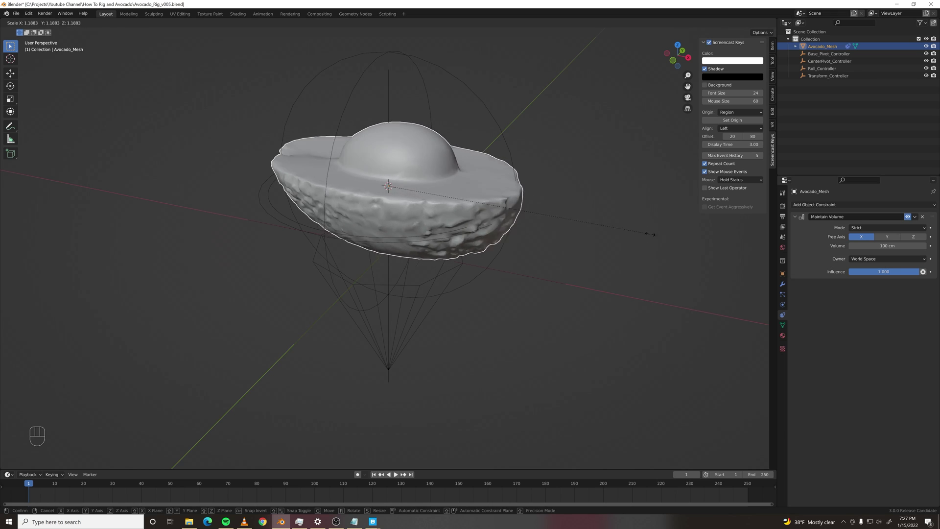
- Cancel the test scale, then parent Avocado_Mesh under Roll_Controller and Roll_Controller under CenterPivot_Controller
key(Escape)
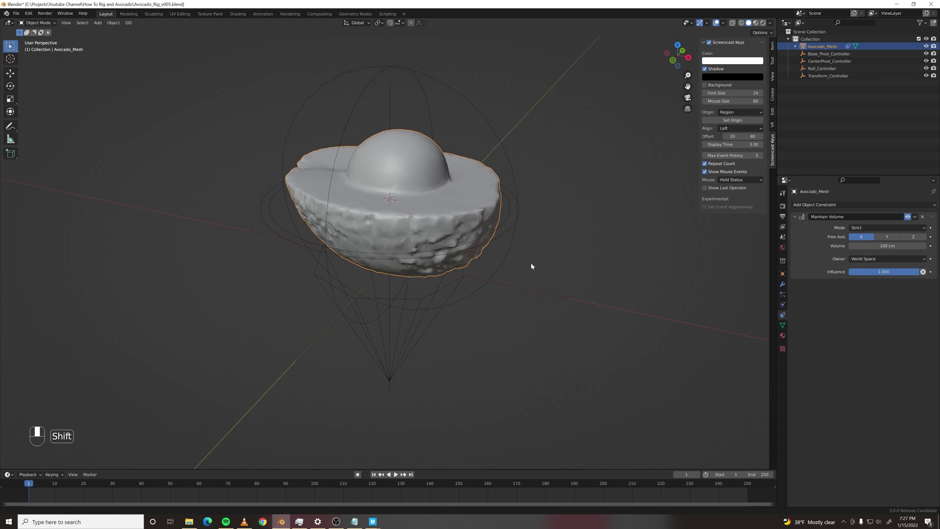
middle_drag(531, 266, 495, 259)
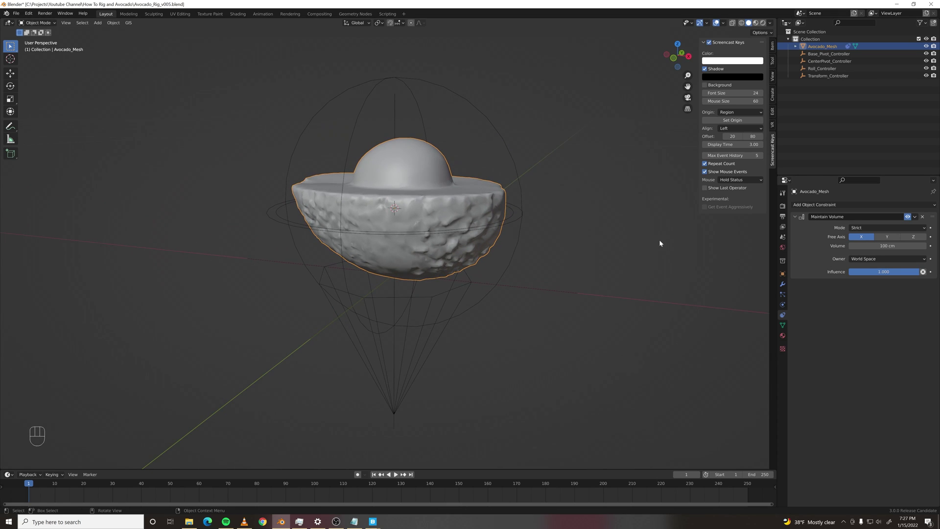
middle_drag(455, 210, 526, 241)
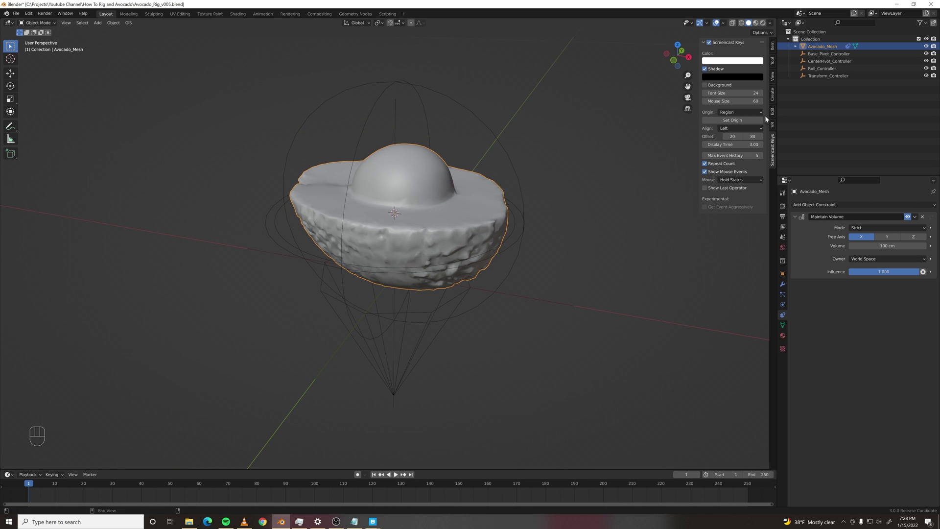
drag(826, 48, 834, 68)
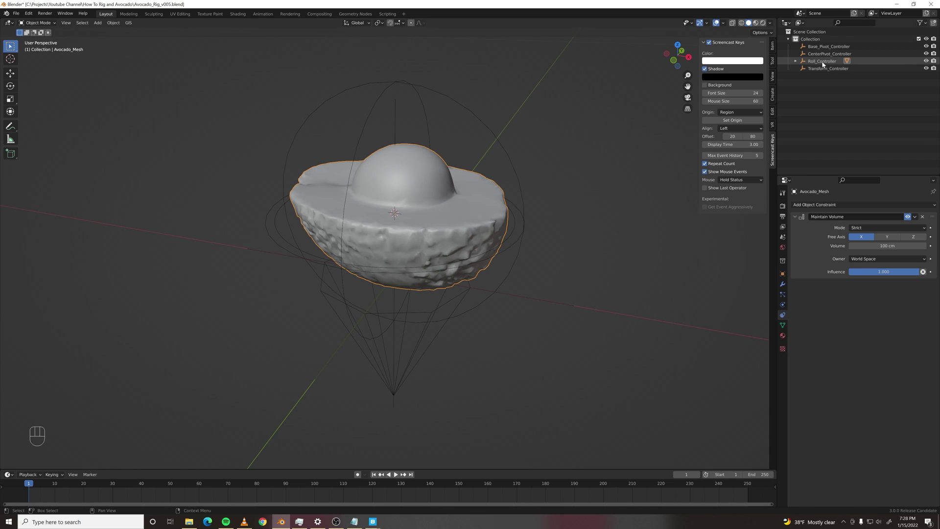
mouse_move(820, 63)
mouse_down()
mouse_move(842, 55)
mouse_move(819, 54)
mouse_move(828, 49)
mouse_up()
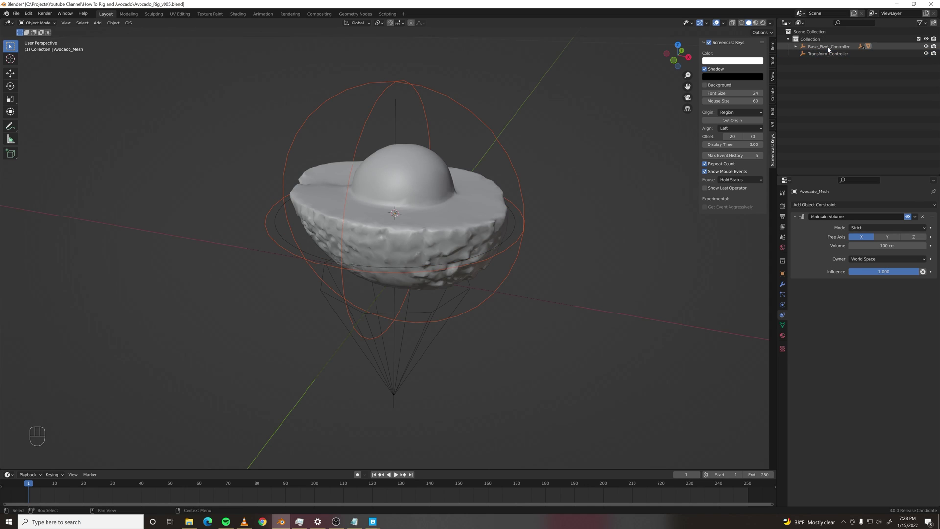
- Test-rotate around Base_Pivot_Controller, then parent it under Transform_Controller
click(454, 300)
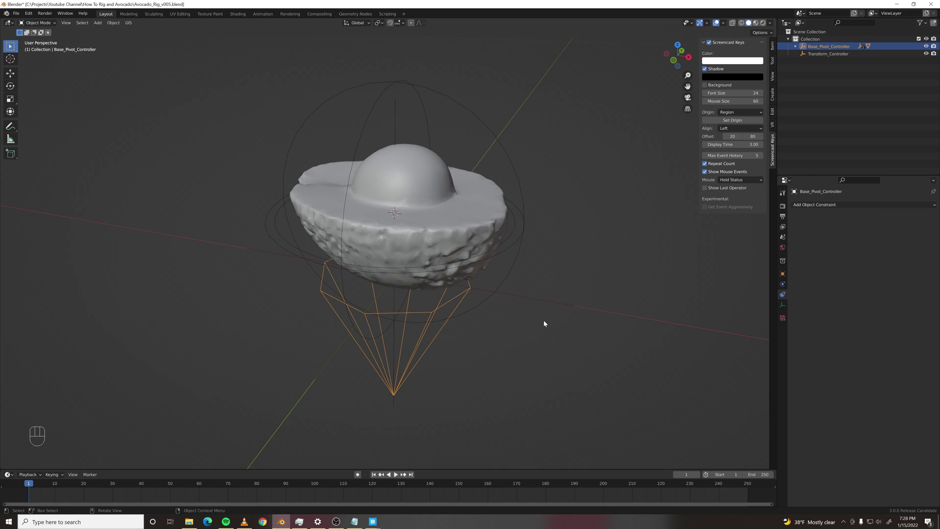
key(r)
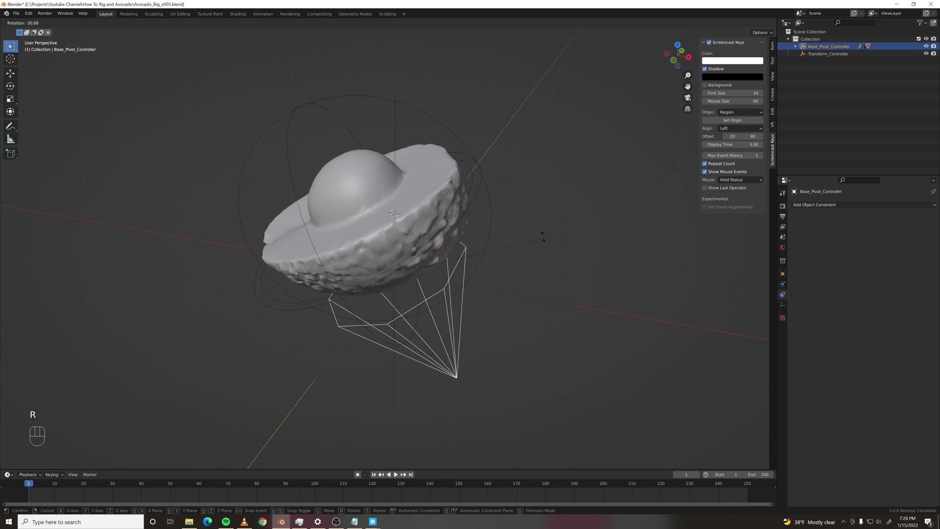
right_click(486, 295)
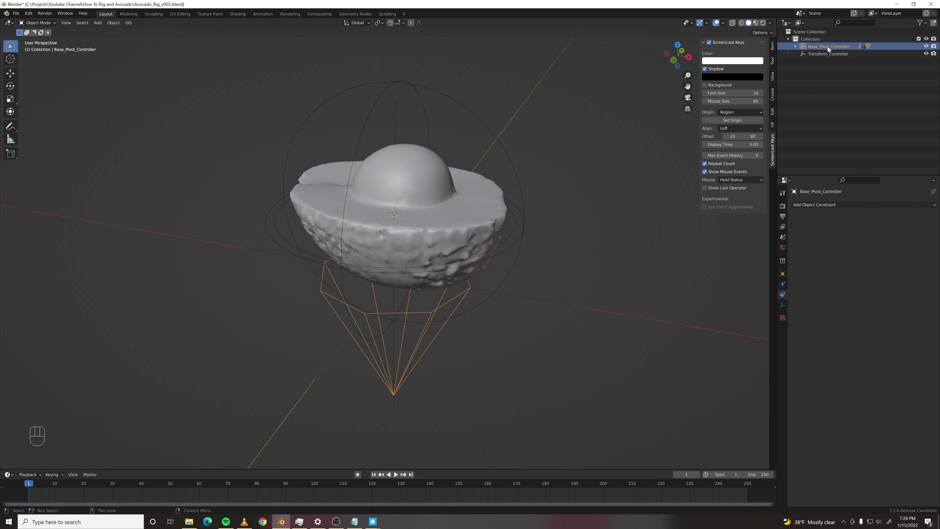
shift+drag(828, 47, 826, 51)
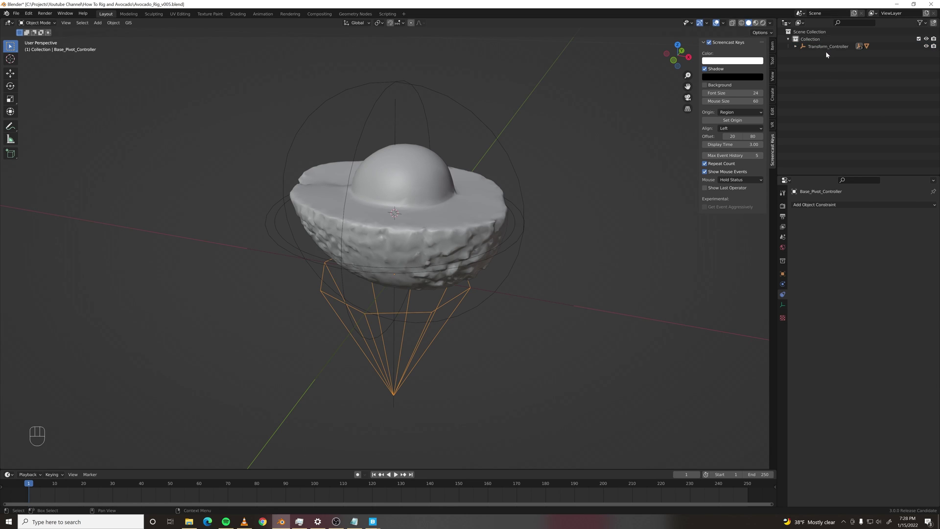
- Test-move the whole rig with Transform_Controller, including along X, and cancel back
click(523, 299)
key(g)
right_click(544, 245)
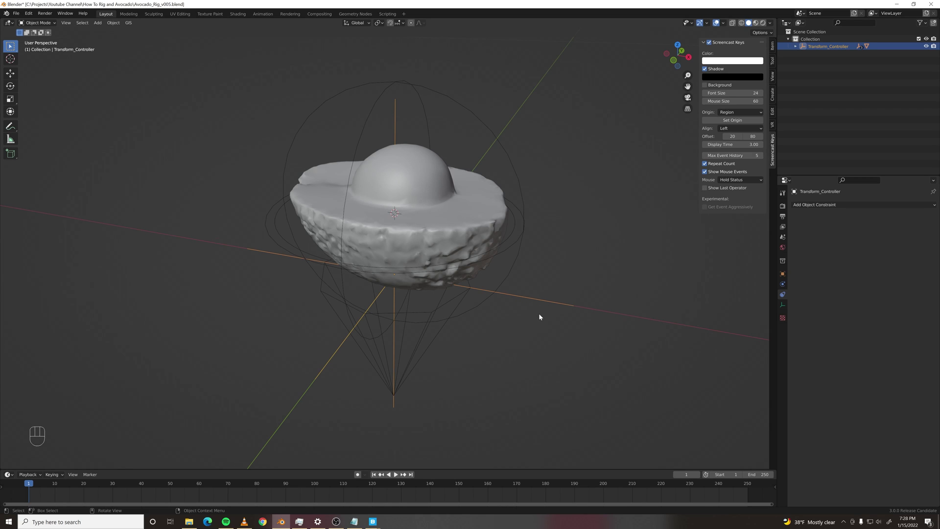
key(g)
key(x)
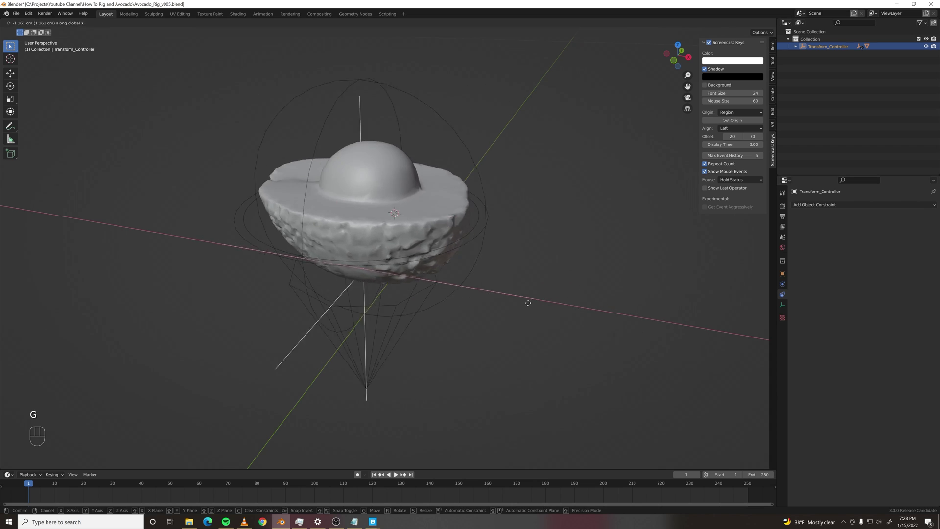
right_click(494, 309)
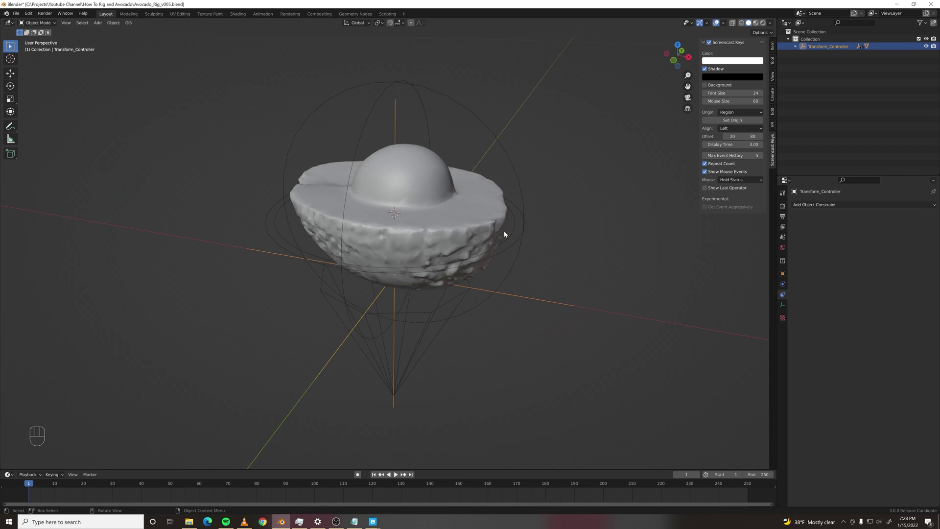
- Give Avocado_Mesh a Transformation constraint targeting Roll_Controller, with Map From and Map To expanded
click(473, 220)
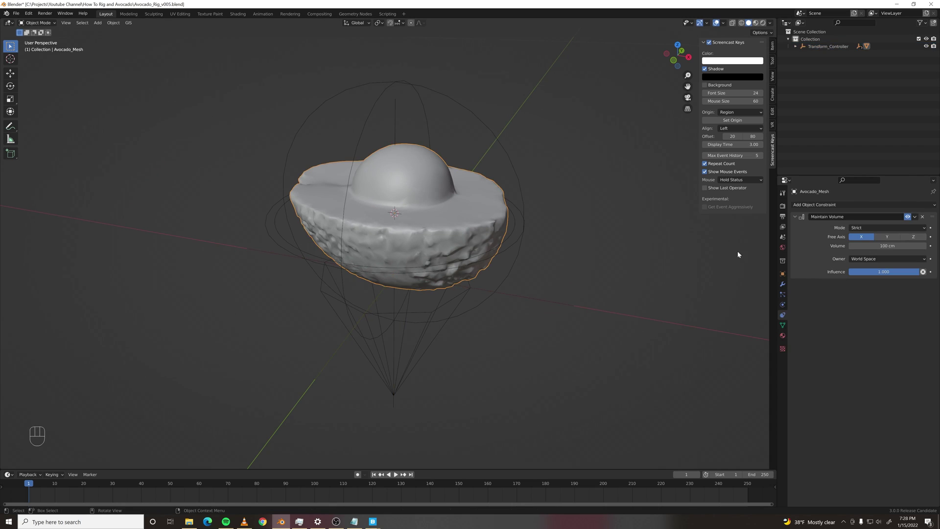
click(860, 205)
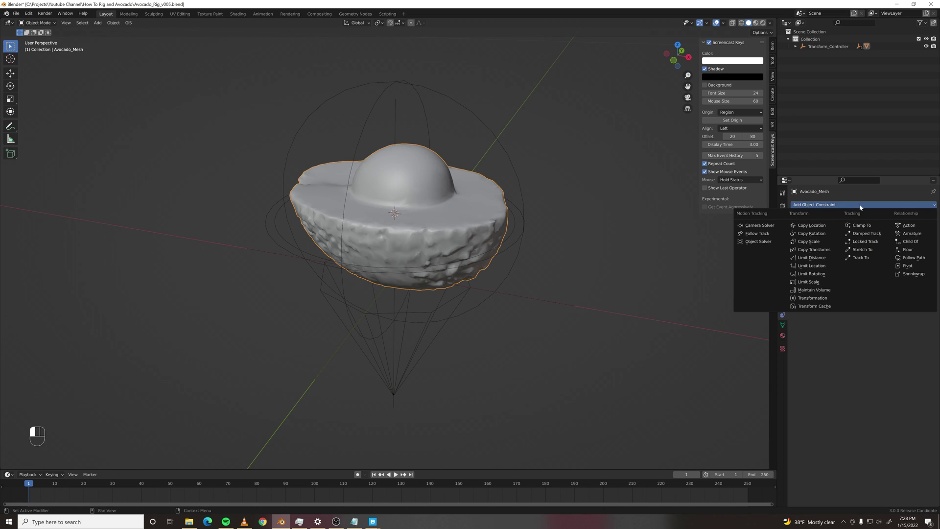
click(813, 297)
click(922, 294)
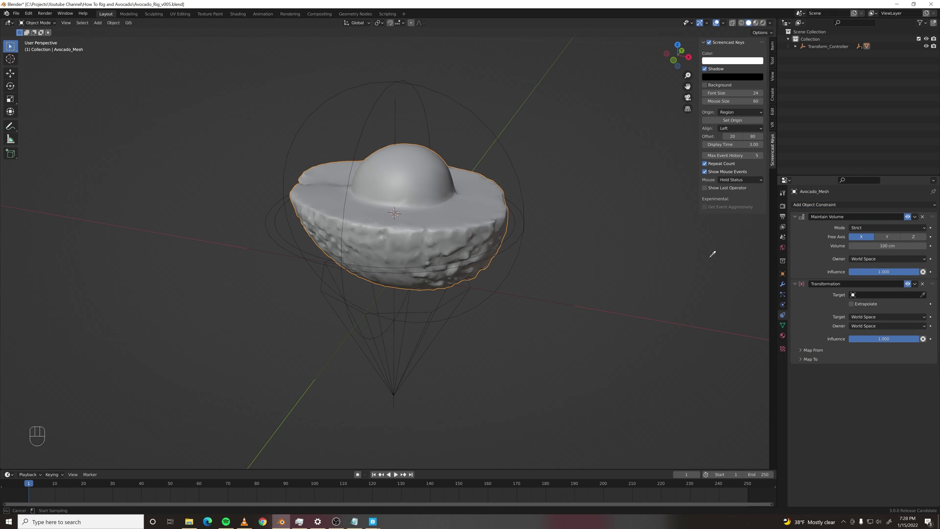
click(514, 229)
click(800, 350)
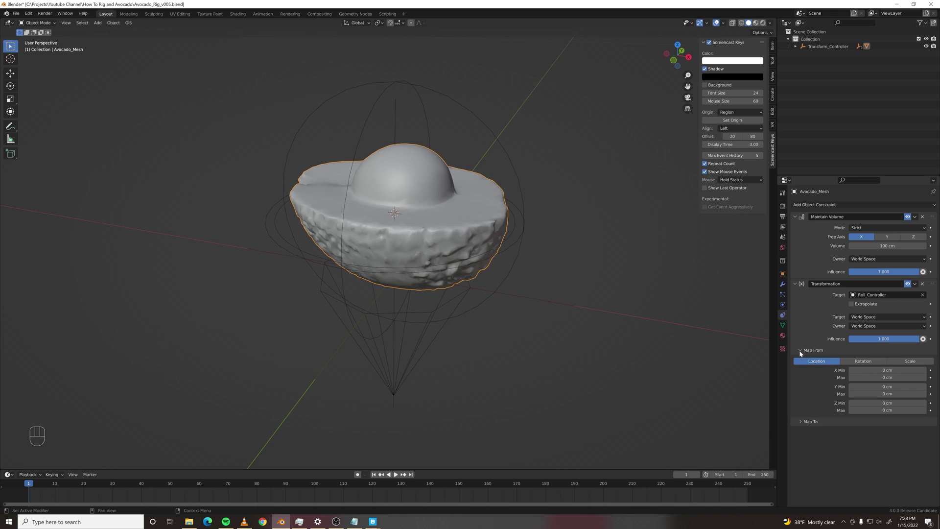
click(802, 422)
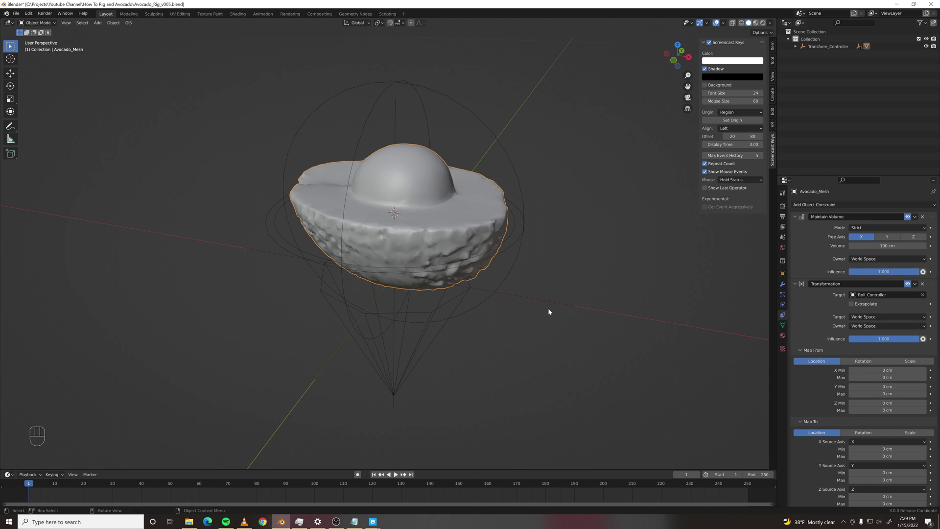
- Set the Map From X range to -18 cm through 18 cm
scroll(548, 307, down, 1)
scroll(813, 445, down, 1)
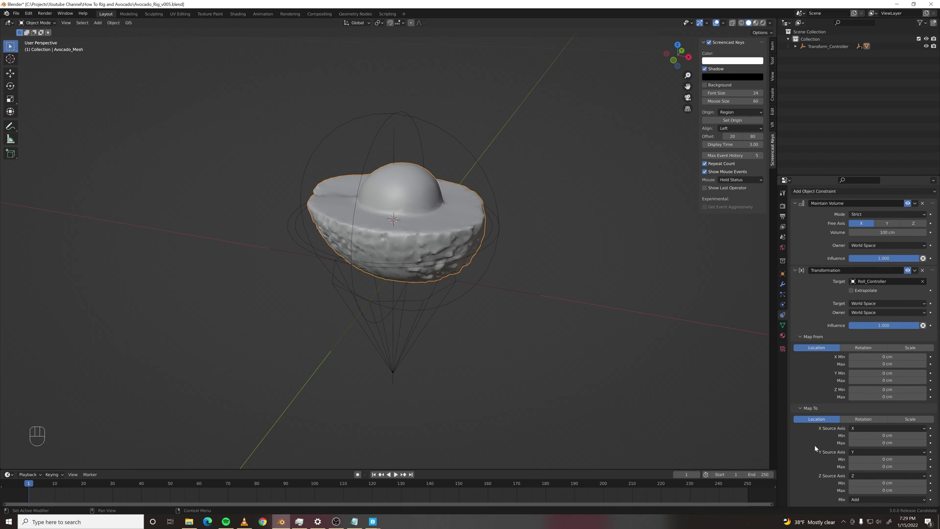
click(850, 357)
key(BackSpace)
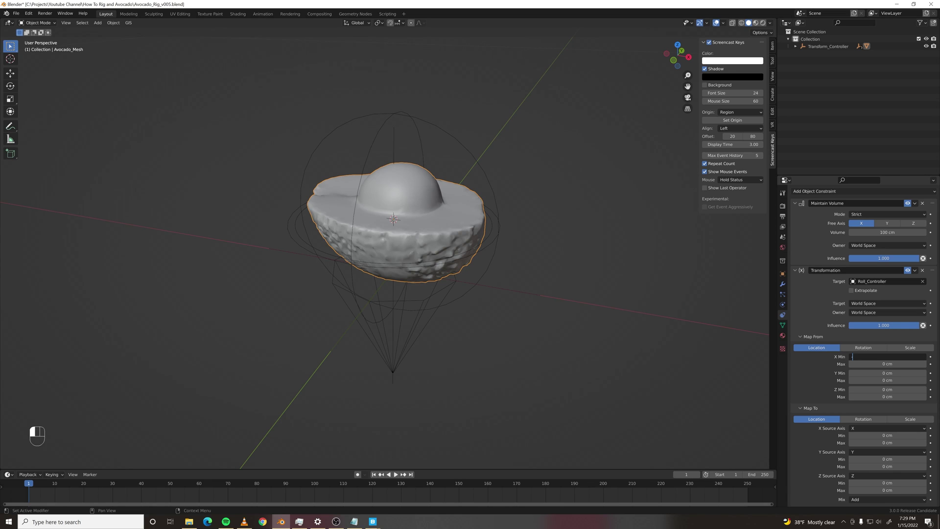
text(-18)
key(Return)
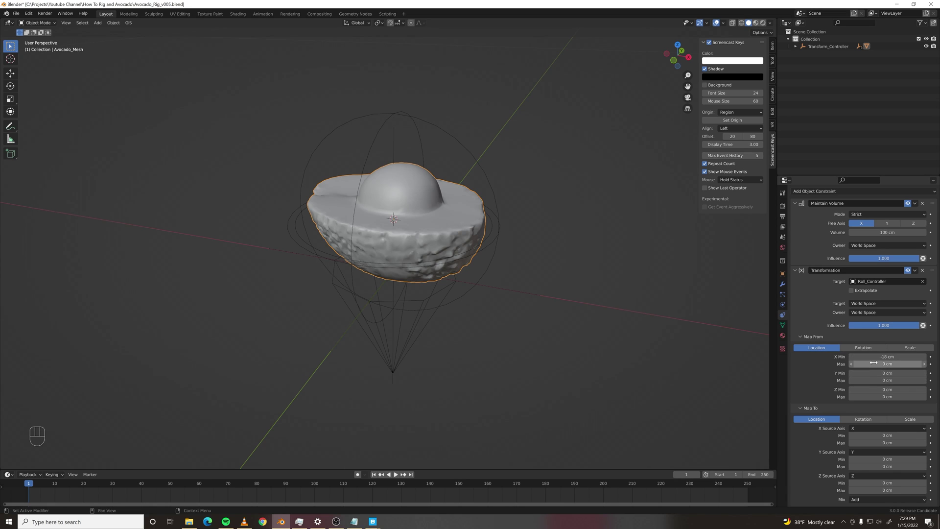
click(873, 363)
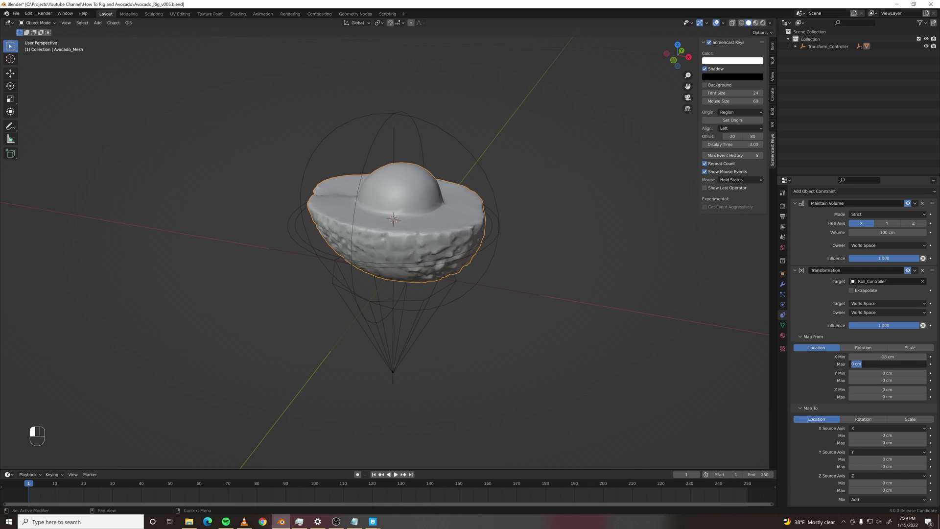
text(18)
key(Return)
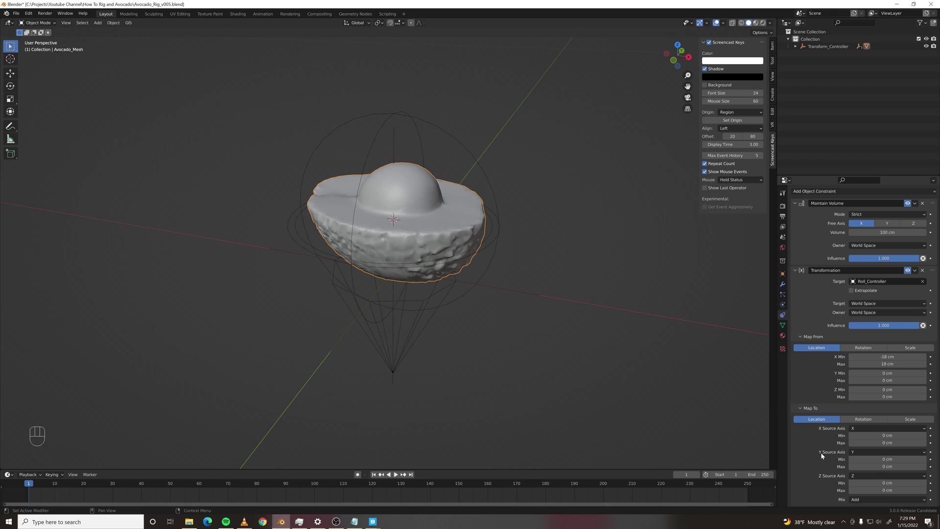
- Map onto Rotation, with Y driven by source axis X and a Y minimum of -360°
click(865, 452)
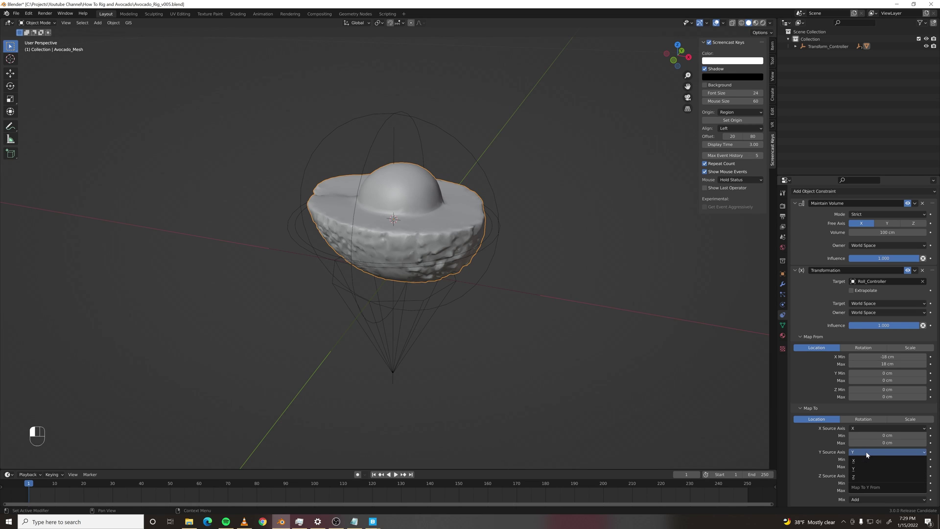
click(863, 460)
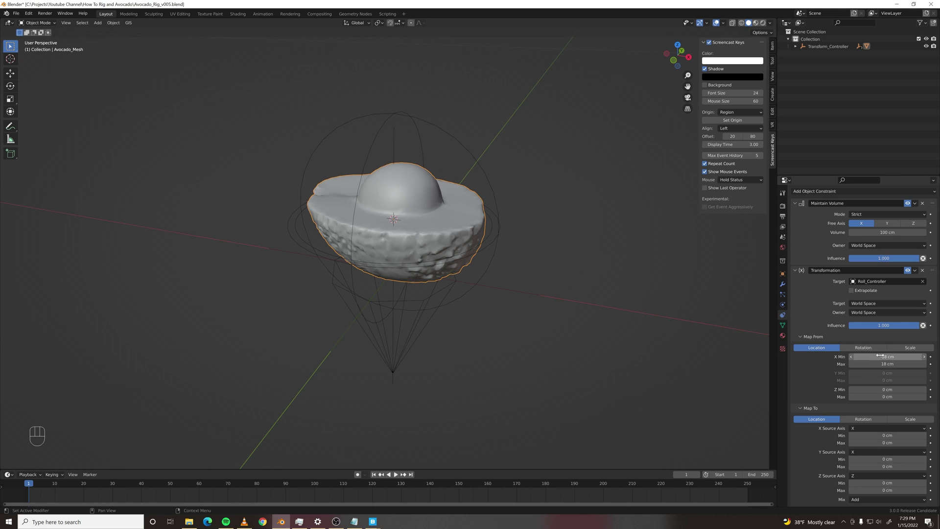
click(879, 459)
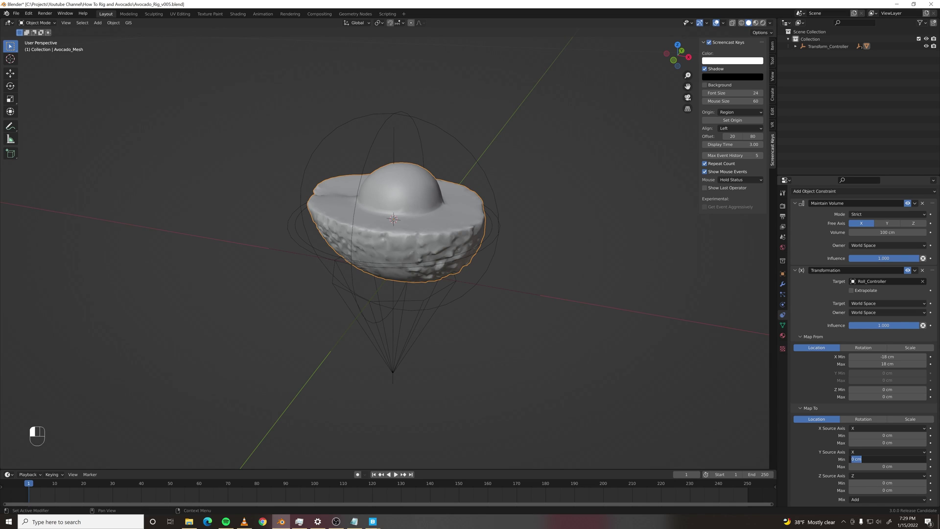
text(-360)
key(Return)
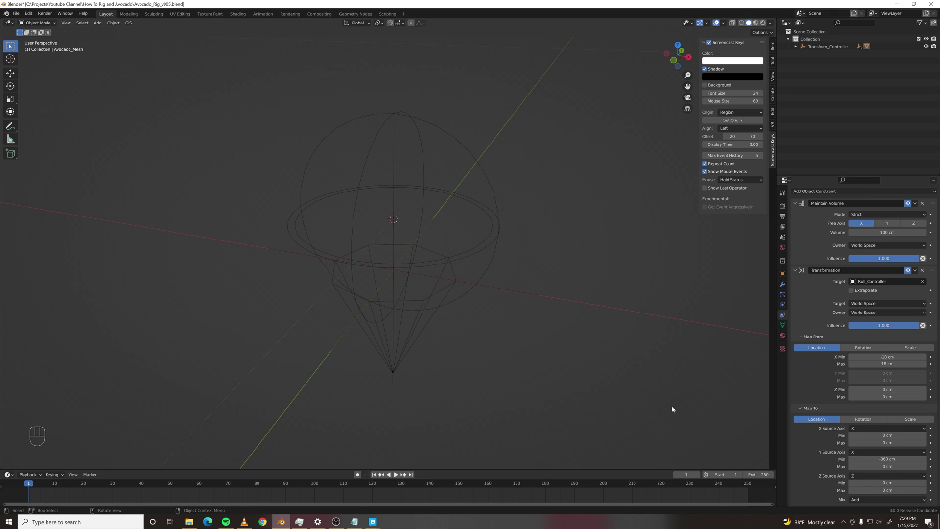
click(862, 418)
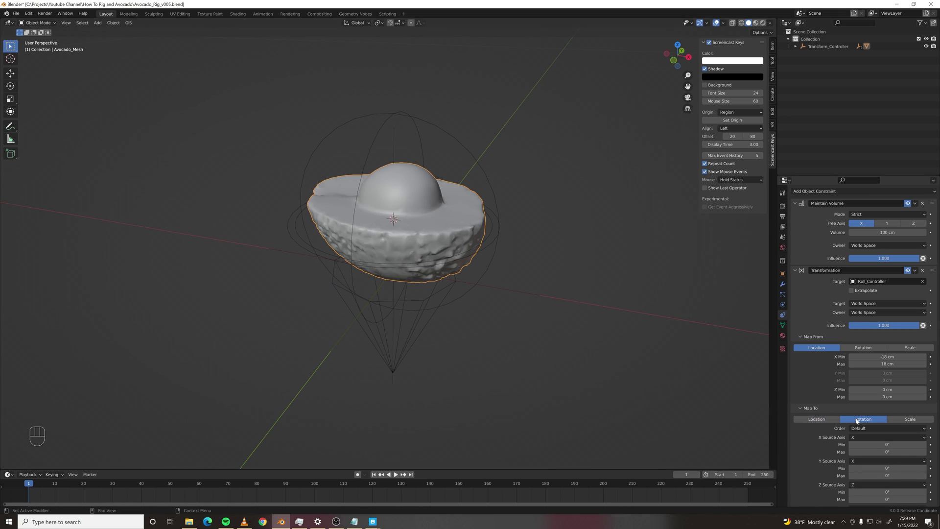
click(857, 468)
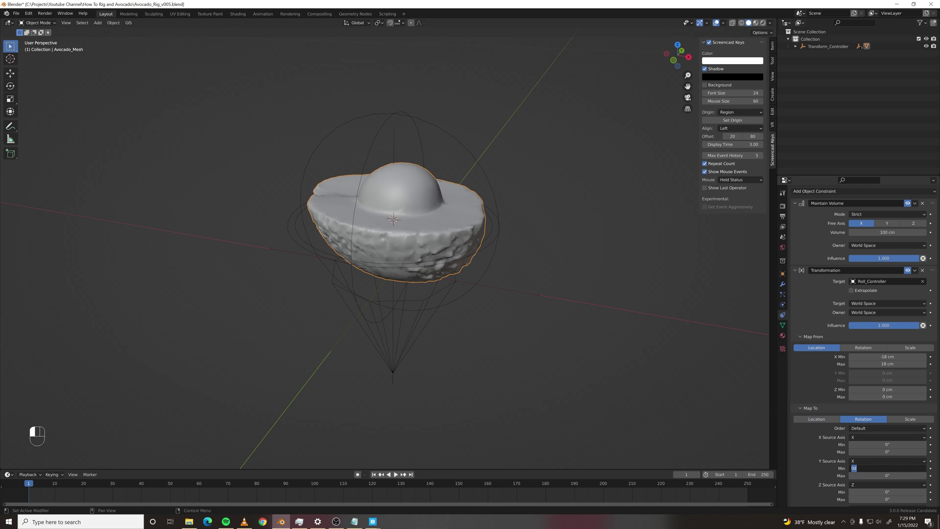
text(-36)
key(Return)
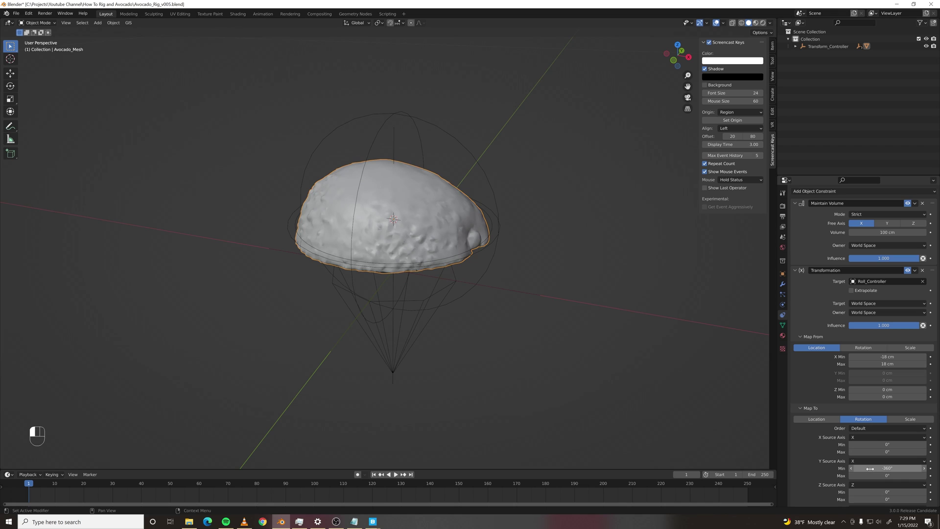
- Slide the controller along X to test the roll, then reselect the avocado mesh
click(514, 289)
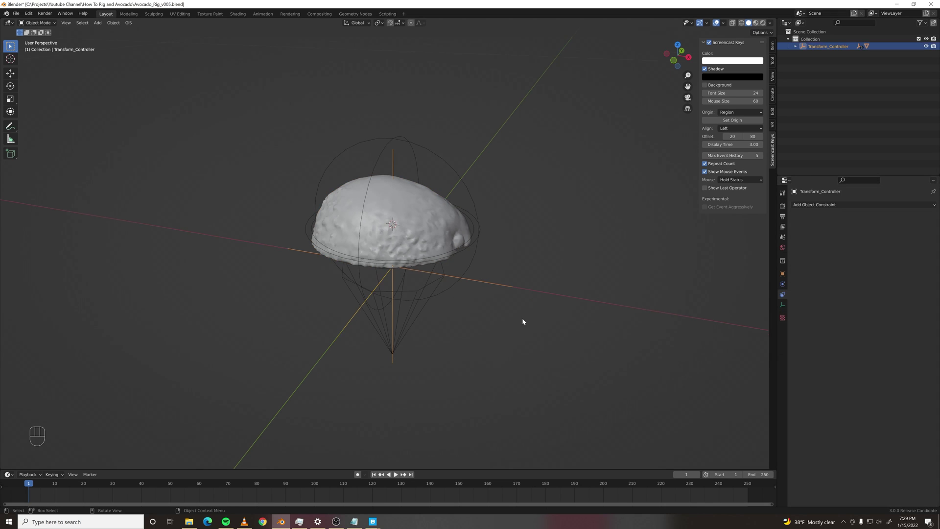
key(g)
key(x)
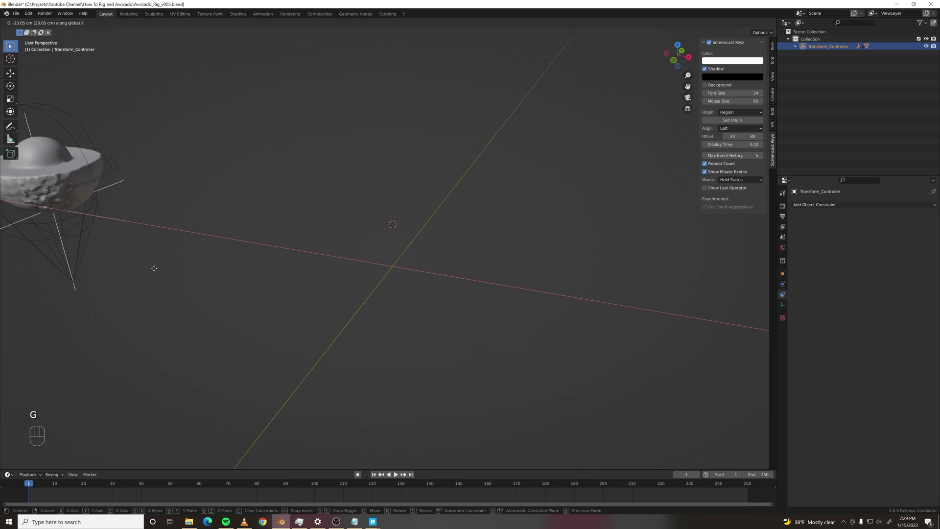
click(518, 301)
click(386, 210)
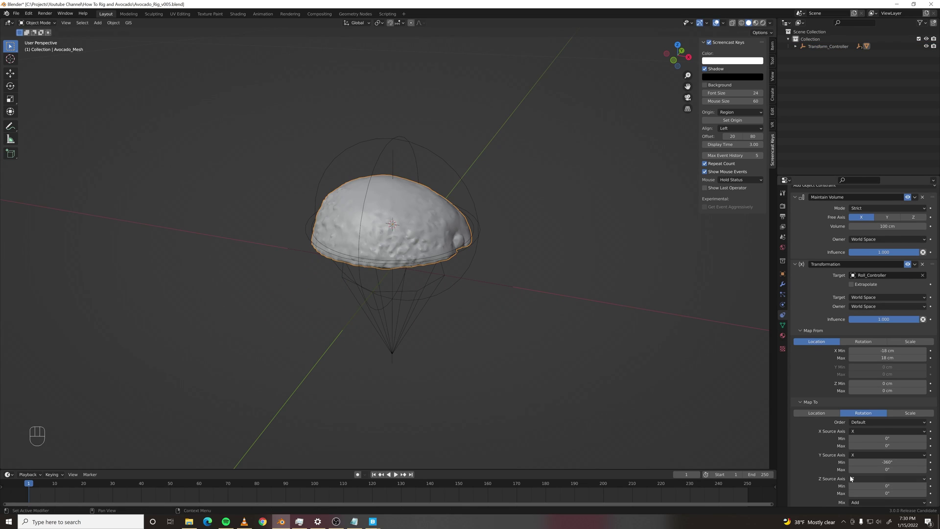
- Set the Y rotation maximum to 360° and start another X test slide of the controller
click(883, 470)
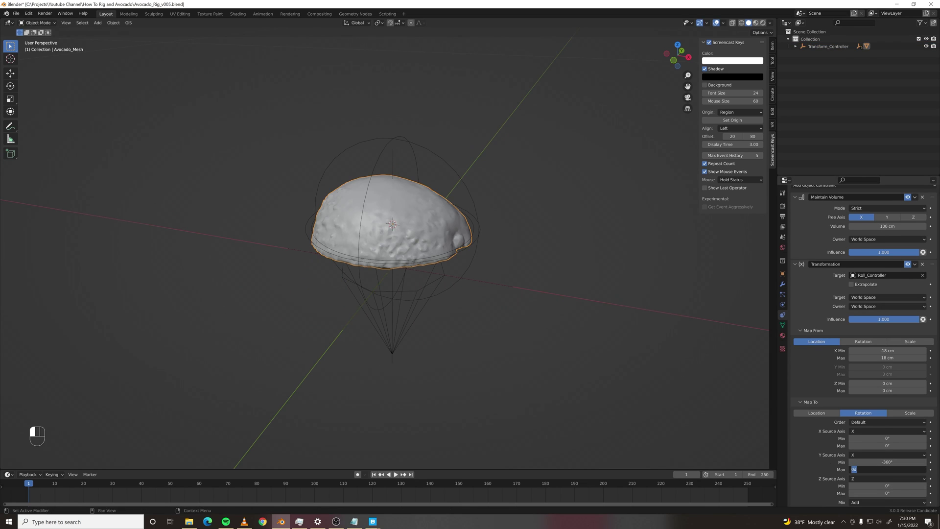
text(360)
key(Return)
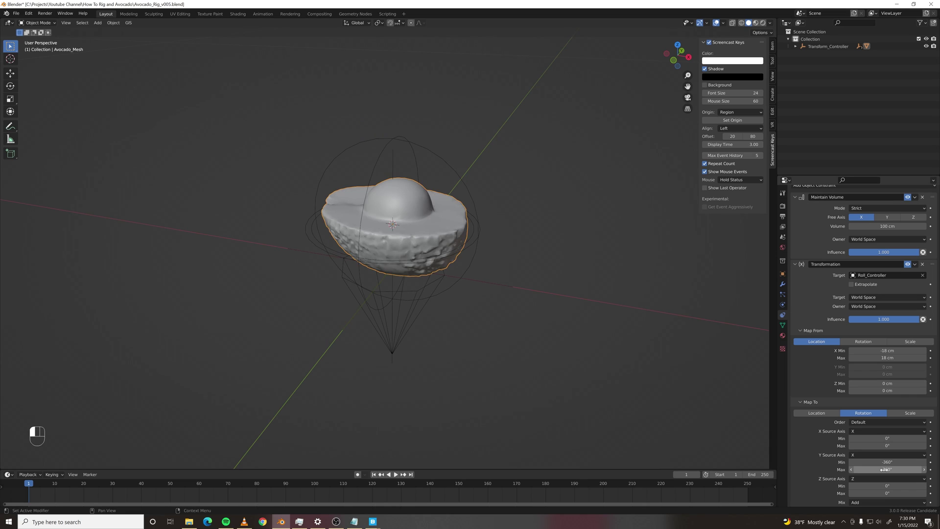
click(495, 281)
key(g)
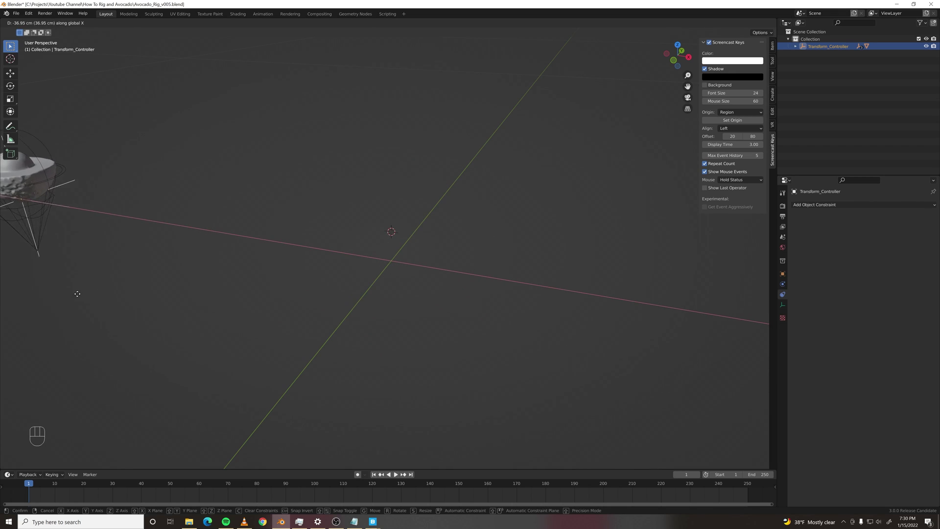
key(Escape)
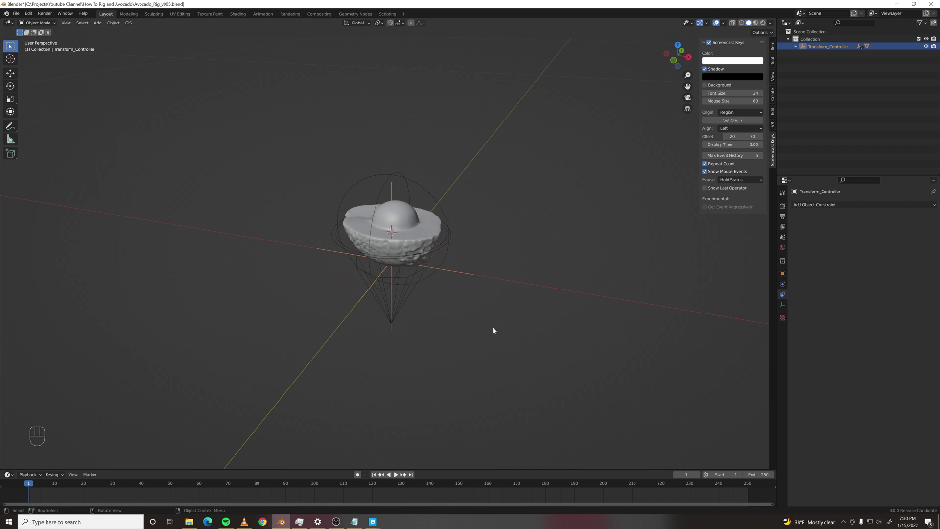
click(405, 218)
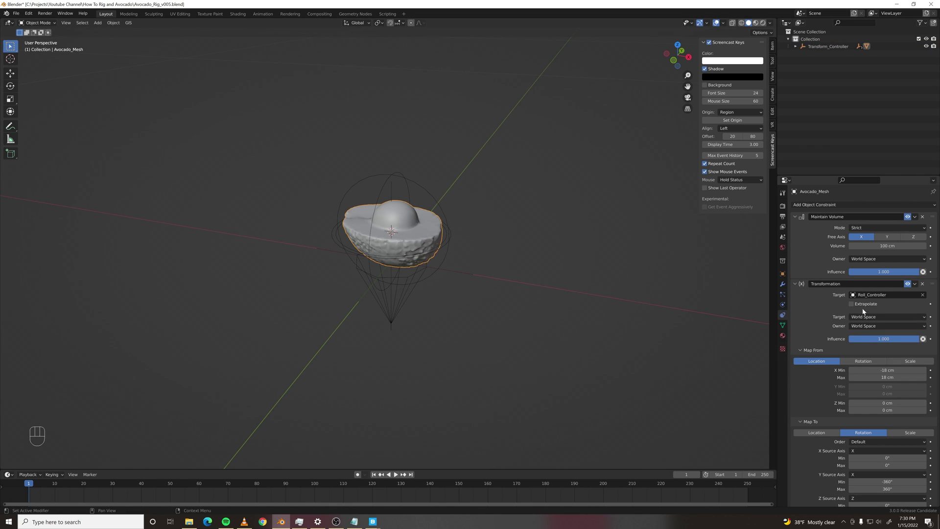
click(467, 273)
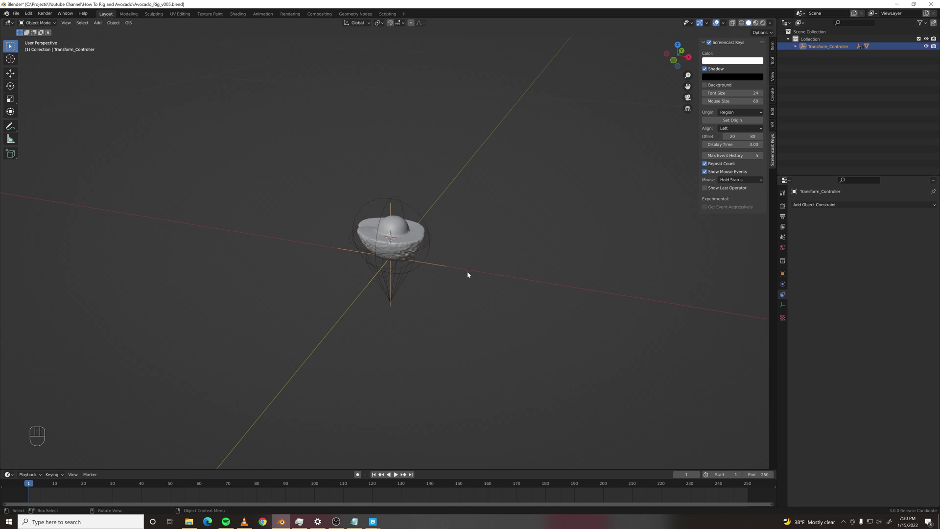
key(g)
key(x)
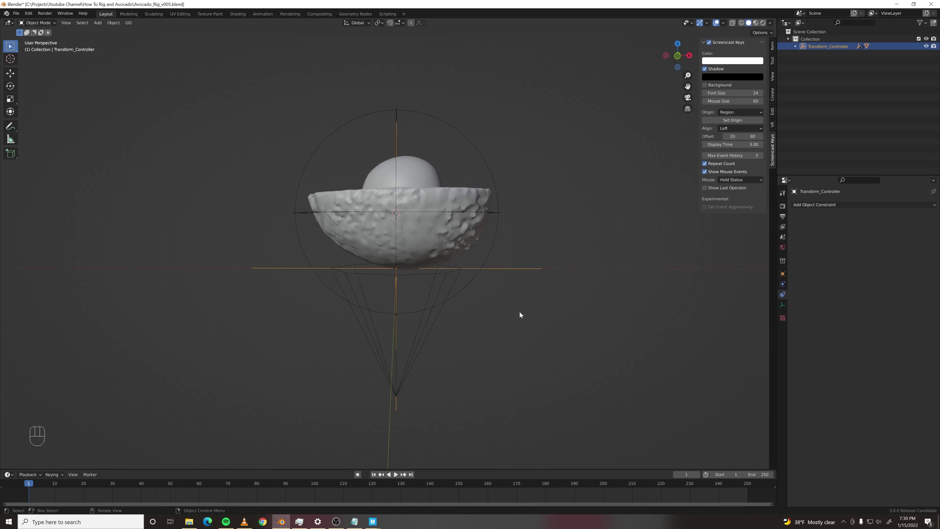
key(g)
key(x)
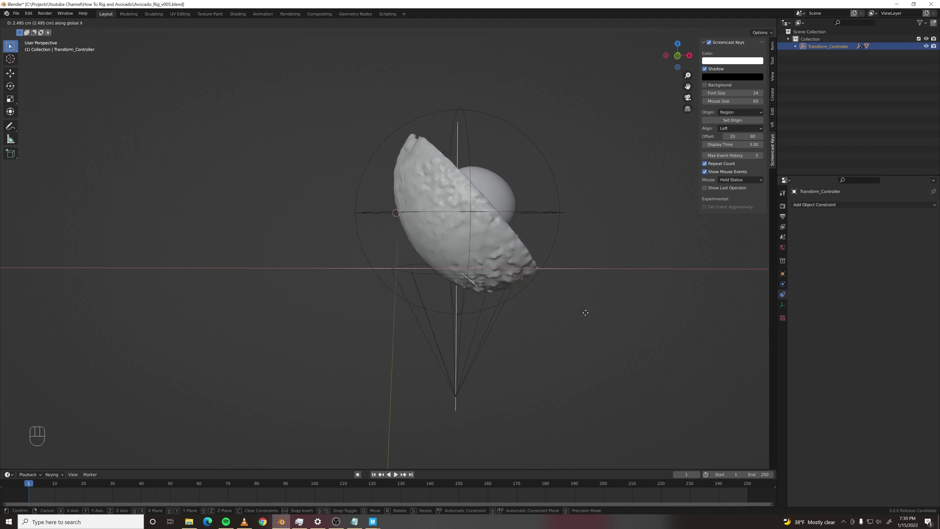
right_click(481, 317)
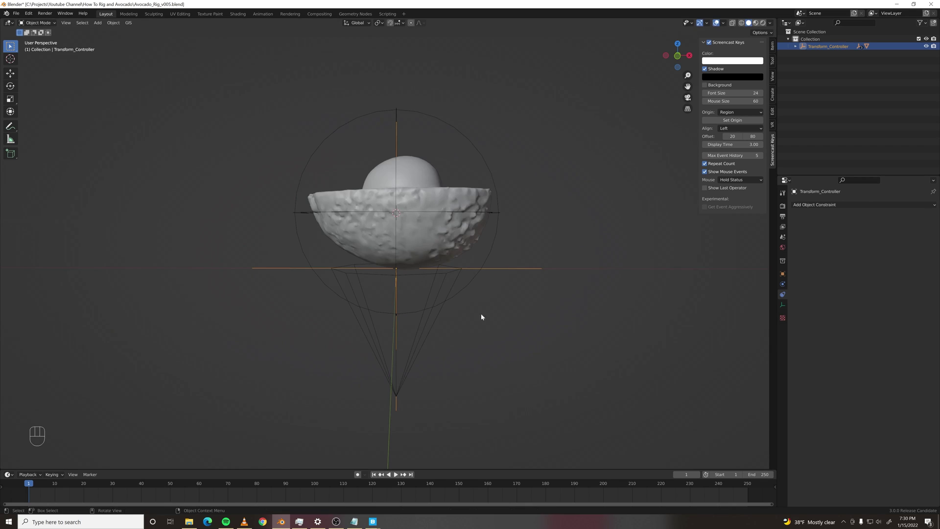
middle_drag(481, 317, 543, 354)
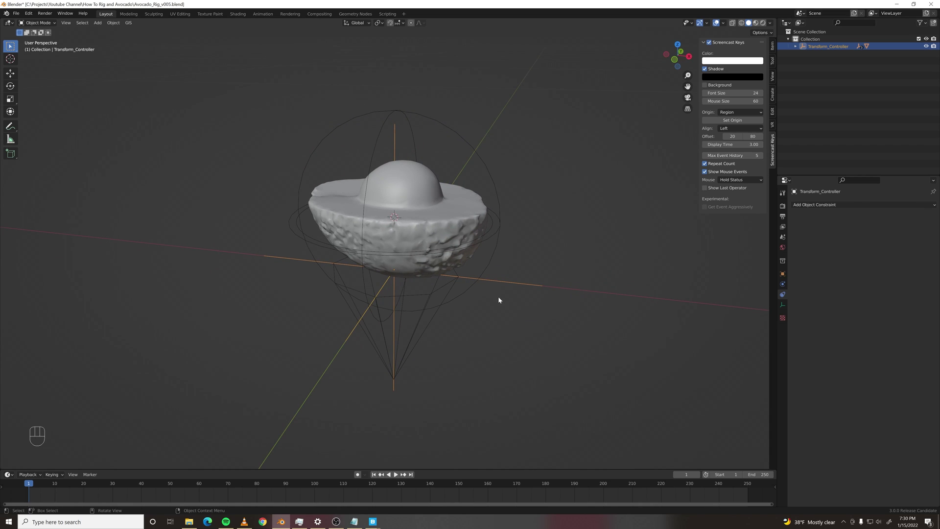
- Snap the 3D cursor to the world origin and add a Single Arrow empty there
middle_drag(448, 329, 447, 317)
key(shift+s)
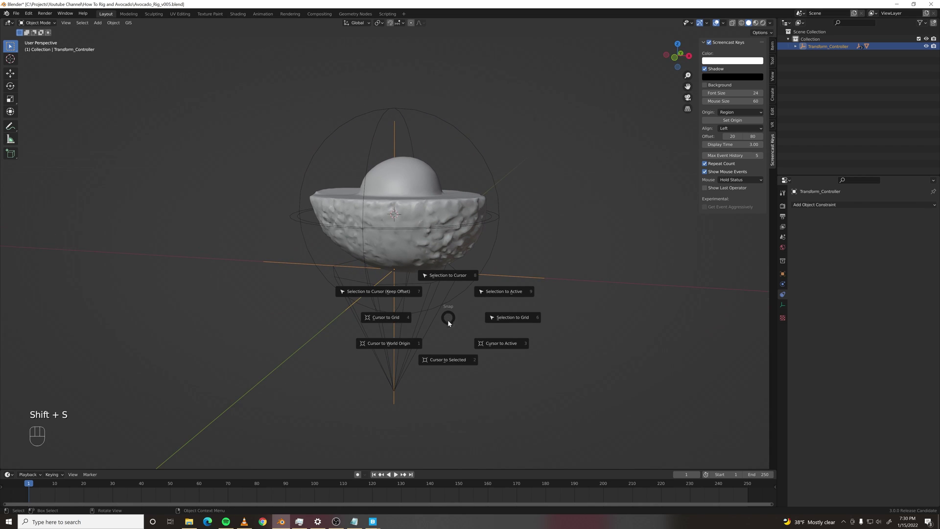
click(399, 346)
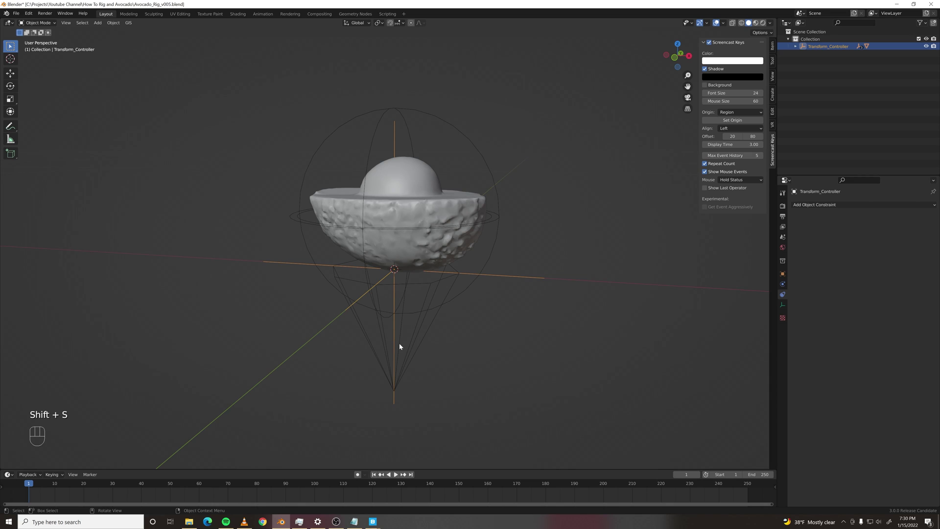
key(shift+a)
mouse_move(467, 316)
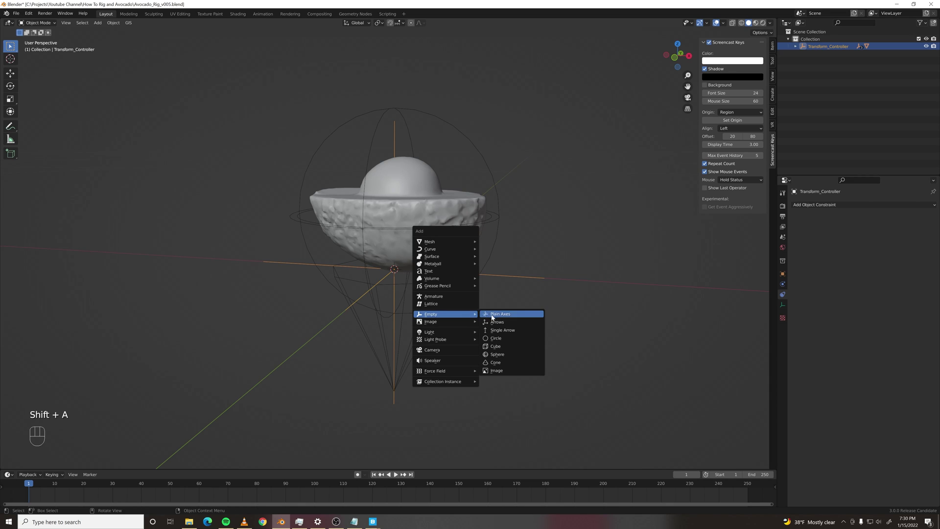
click(503, 330)
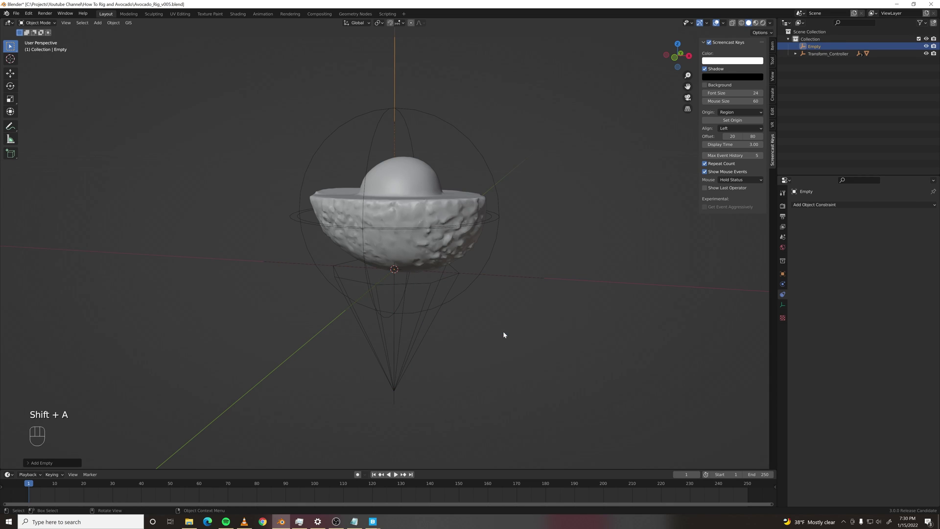
- Set the empty's display size to 1 cm and enable In Front
click(782, 304)
double_click(882, 223)
text(1)
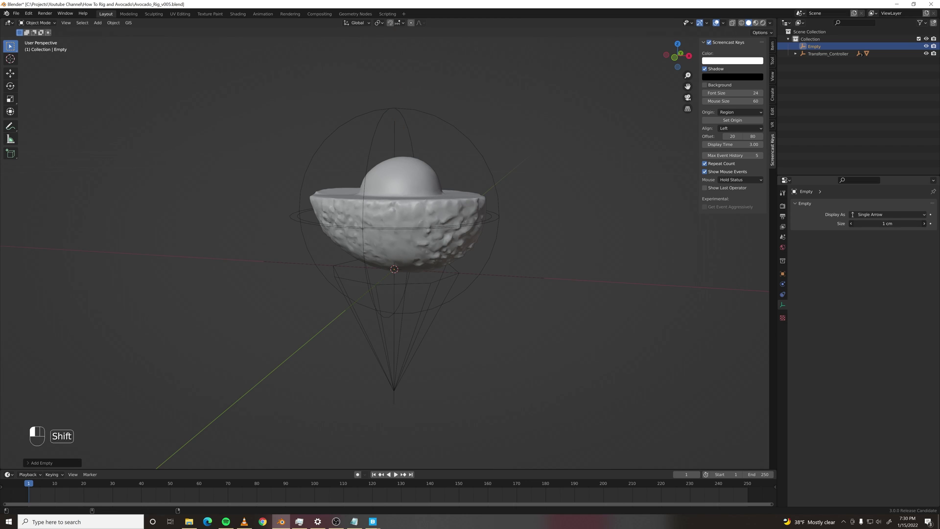
key(Return)
click(782, 274)
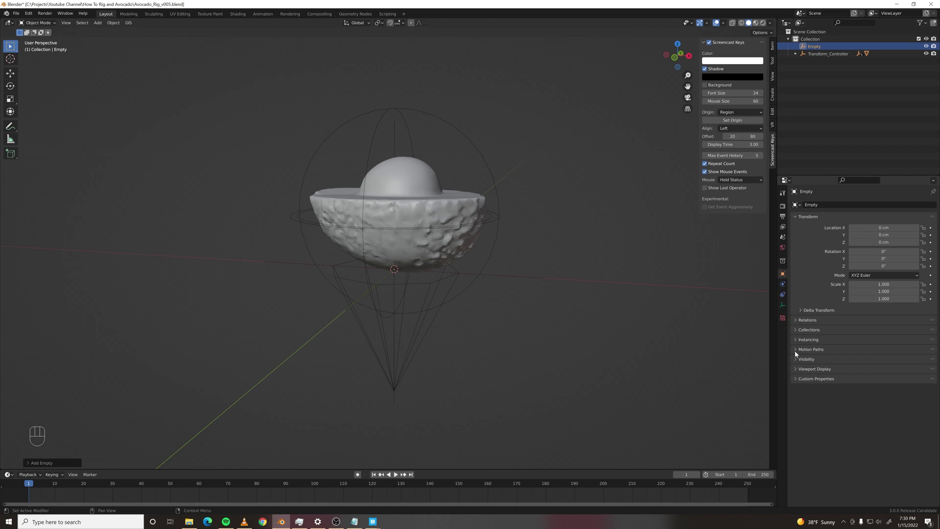
click(797, 369)
click(851, 396)
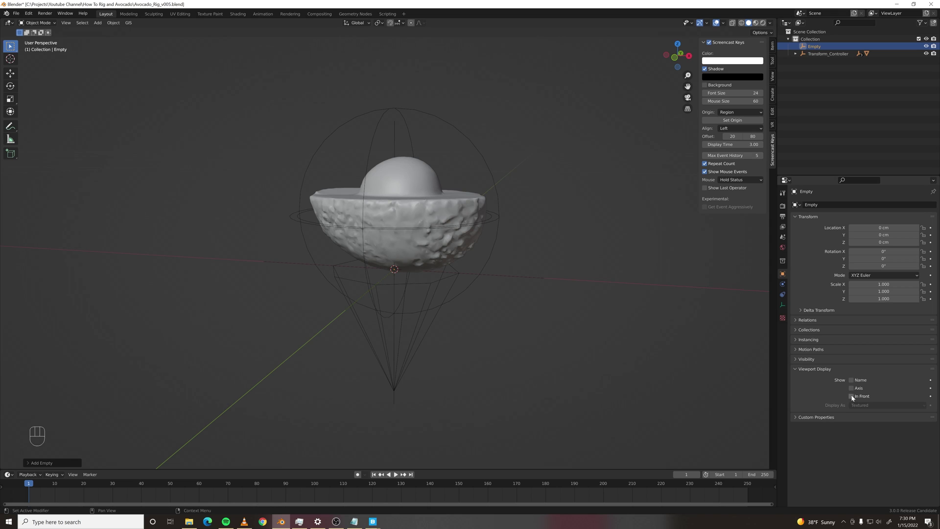
scroll(458, 308, up, 2)
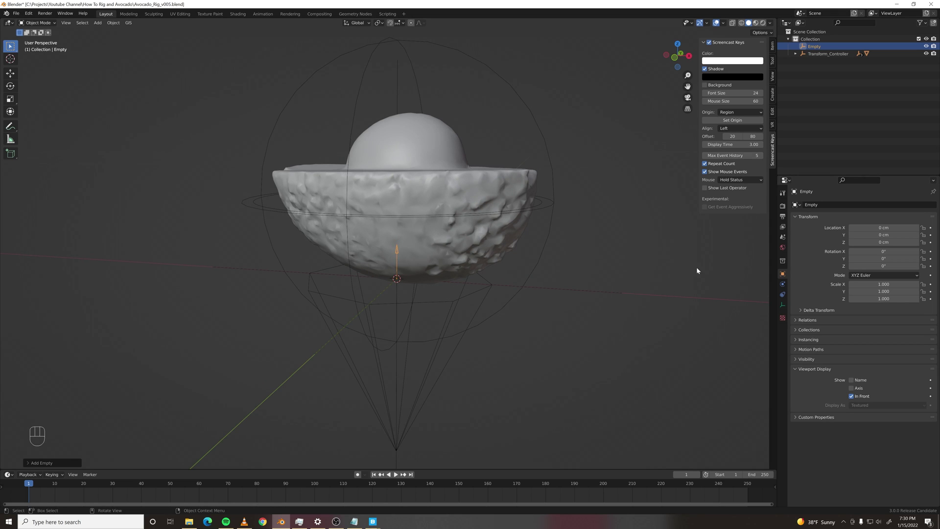
- Rename the empty Surface_Finder and parent it under Transform_Controller in the Outliner
double_click(815, 47)
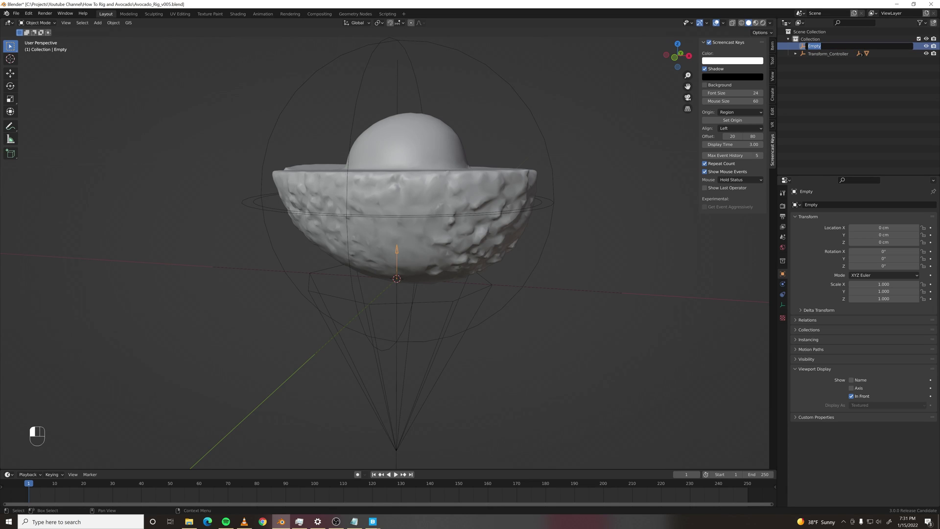
text(Surface_Finder)
key(Return)
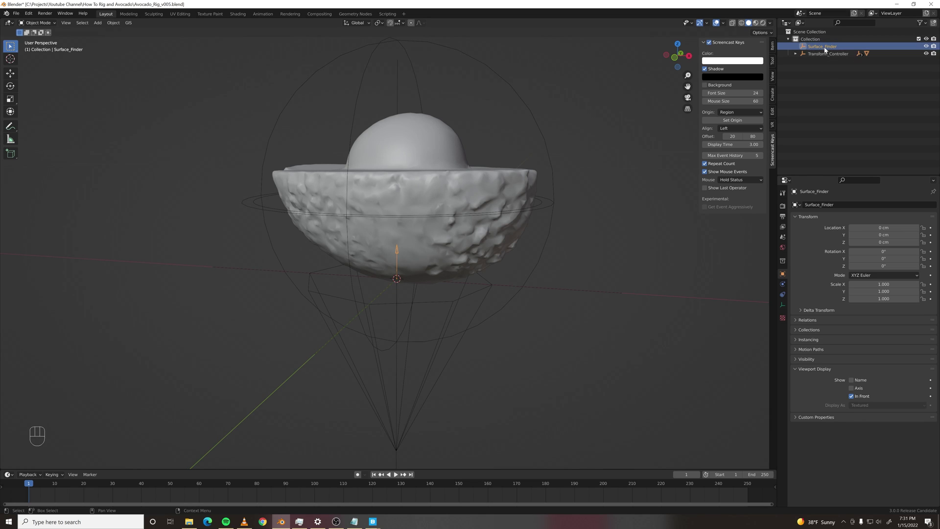
drag(821, 47, 828, 54)
click(420, 281)
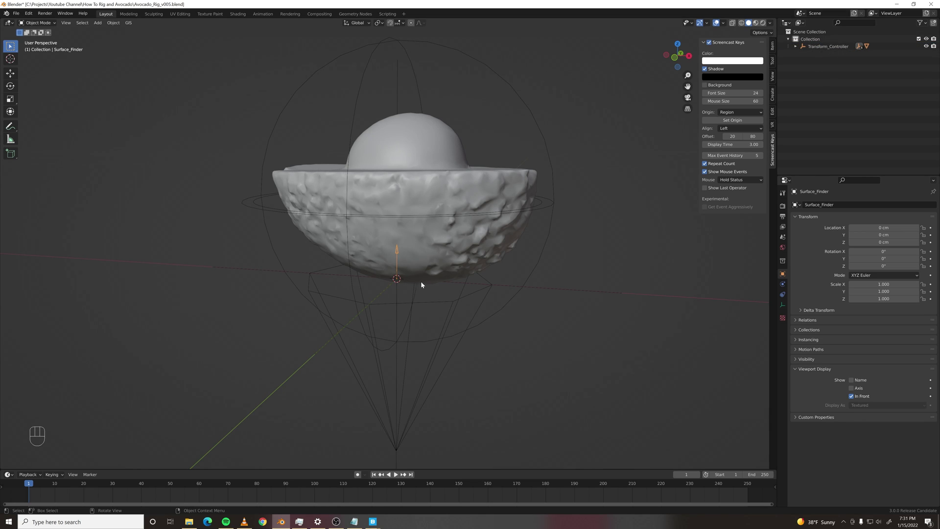
scroll(421, 281, up, 3)
middle_drag(435, 278, 404, 293)
- Add a Shrinkwrap constraint to Surface_Finder with Avocado_Mesh as its target
click(405, 293)
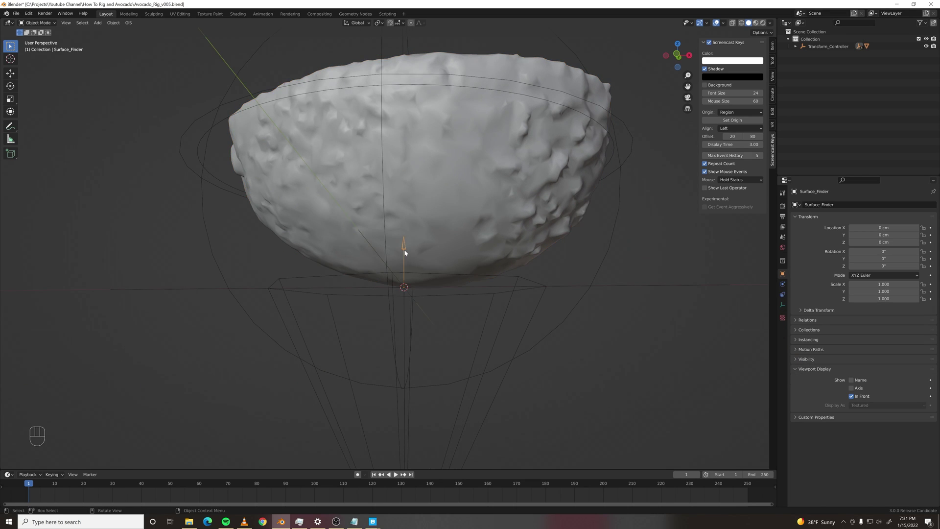
click(782, 294)
click(832, 206)
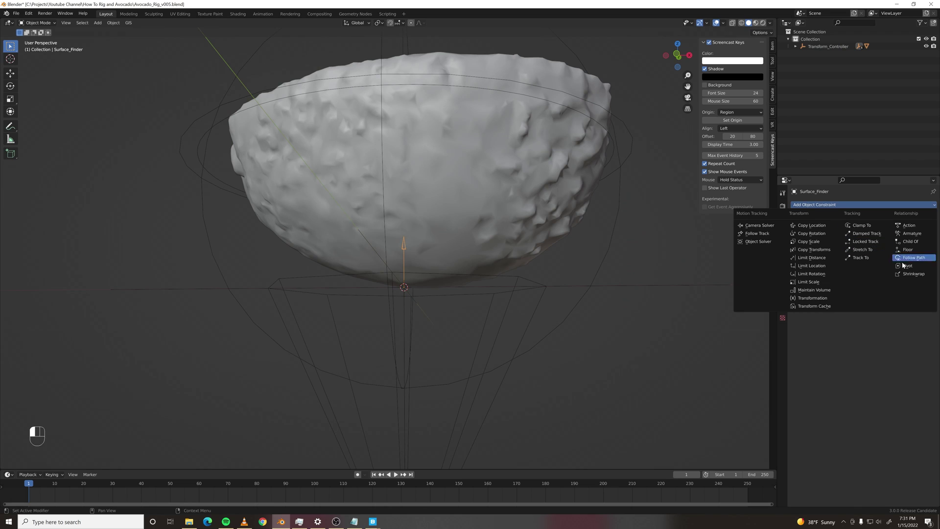
click(913, 274)
click(922, 228)
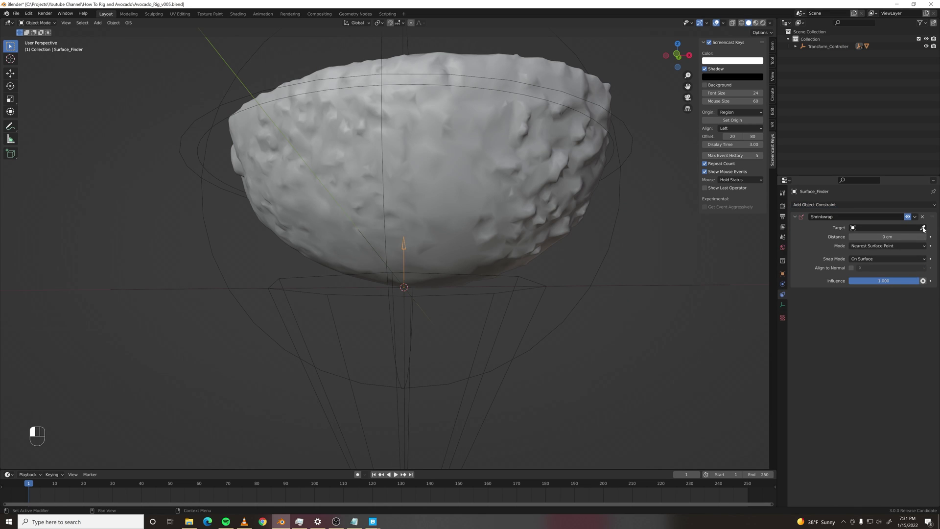
click(497, 172)
middle_drag(498, 174, 478, 297)
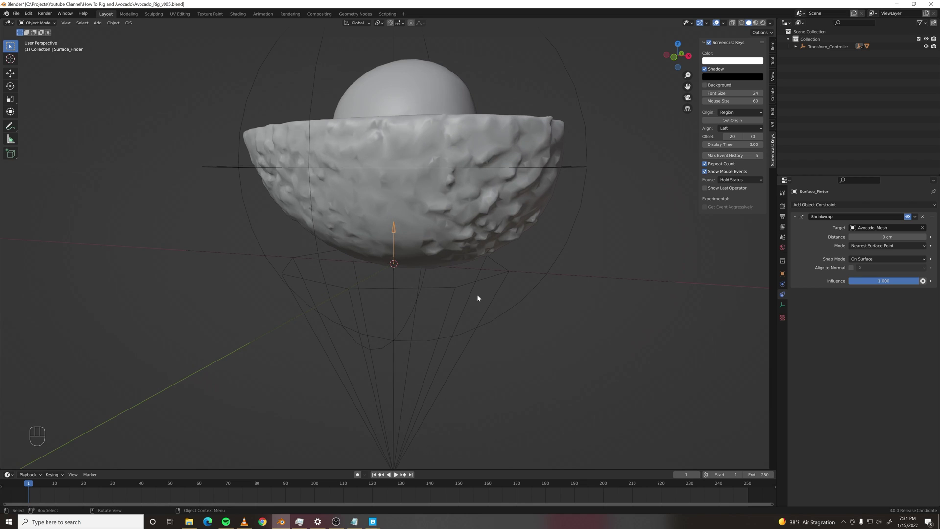
- Set the Shrinkwrap to Project mode along -Z in World Space
click(887, 247)
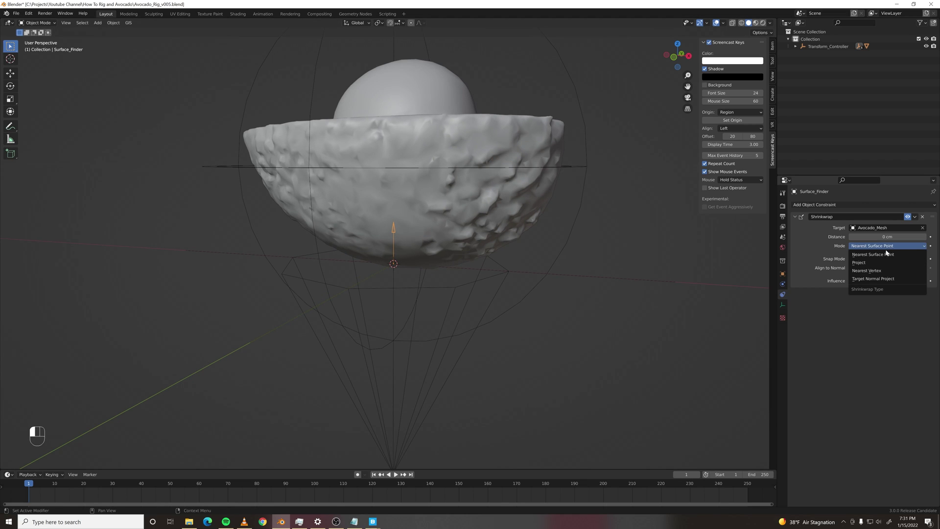
click(886, 262)
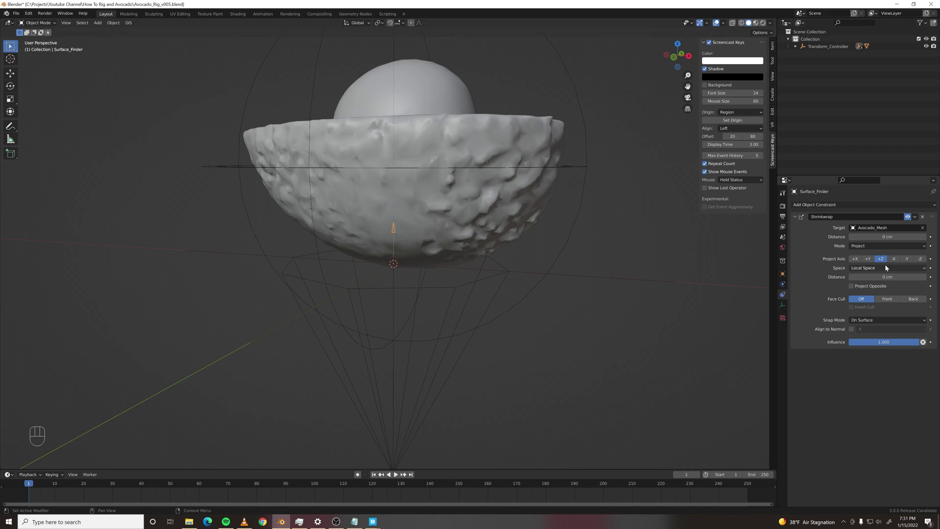
click(920, 259)
click(919, 268)
click(906, 279)
scroll(536, 274, down, 3)
click(550, 271)
key(g)
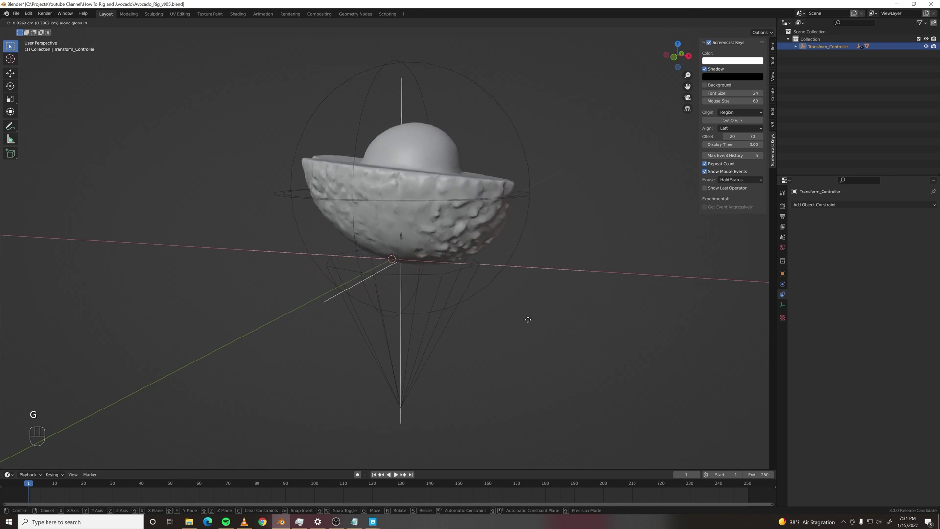
- Confirm the test move, then enable Project Opposite on Surface_Finder's Shrinkwrap
click(602, 308)
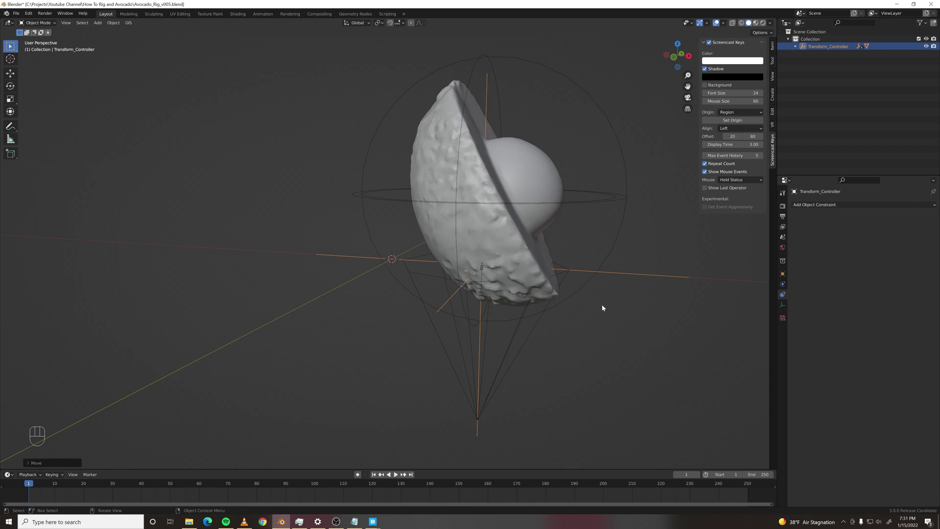
click(482, 268)
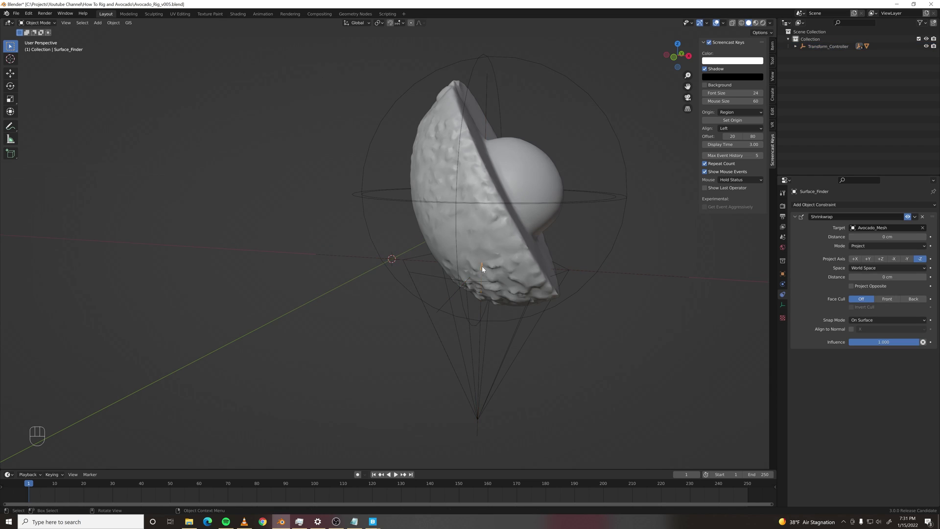
click(851, 286)
- Test-move Transform_Controller along X, then cancel a second move to leave the rig at rest
click(627, 275)
key(g)
key(x)
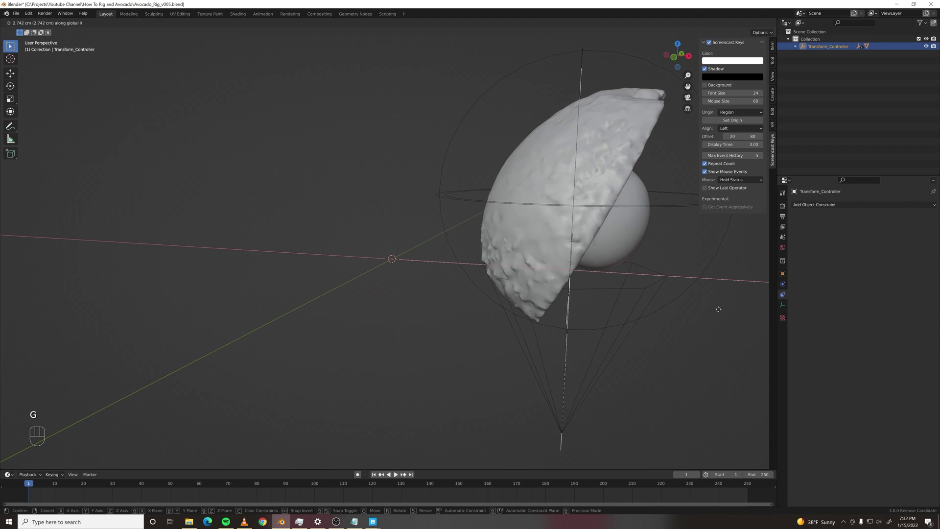
click(727, 312)
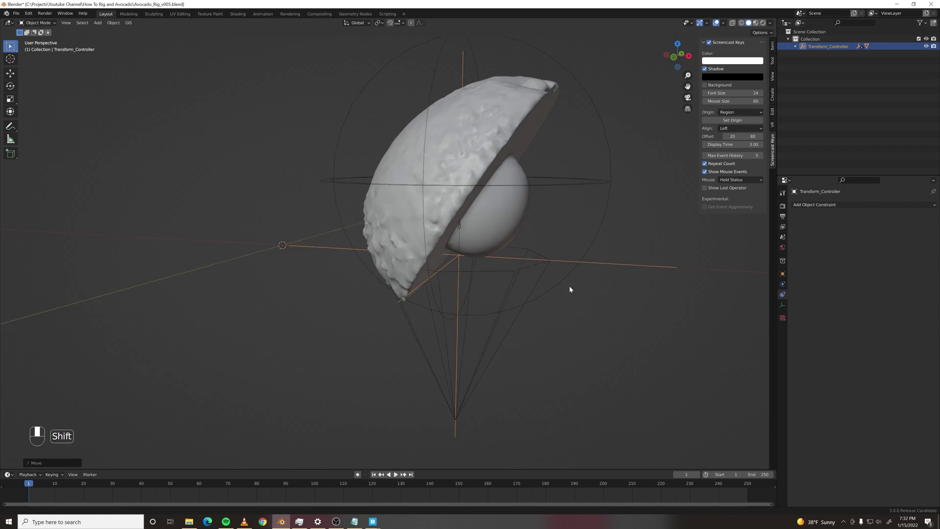
scroll(516, 276, up, 4)
key(g)
middle_click(592, 291)
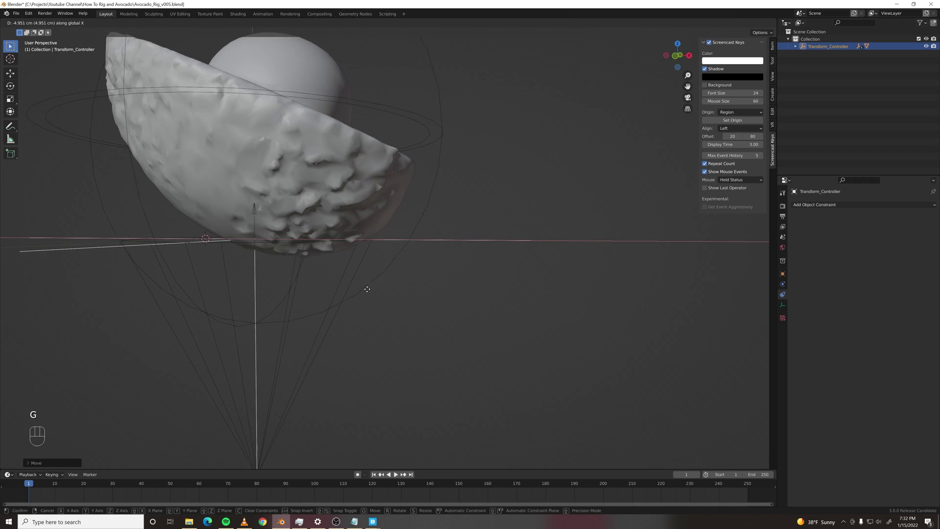
right_click(367, 288)
click(772, 45)
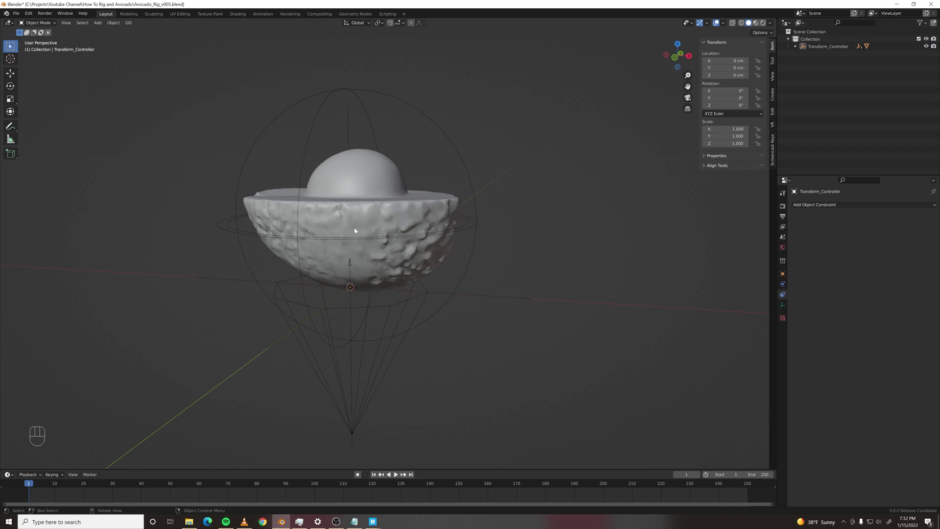
- Duplicate Avocado_Mesh in place and expand the Outliner hierarchy down to Roll_Controller's meshes
click(368, 211)
middle_drag(509, 237, 488, 264)
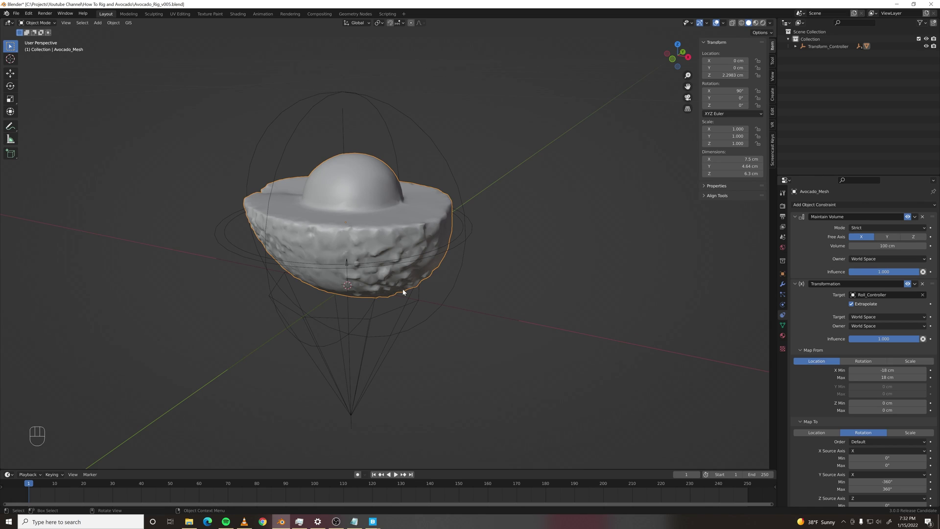
key(shift+d)
right_click(378, 298)
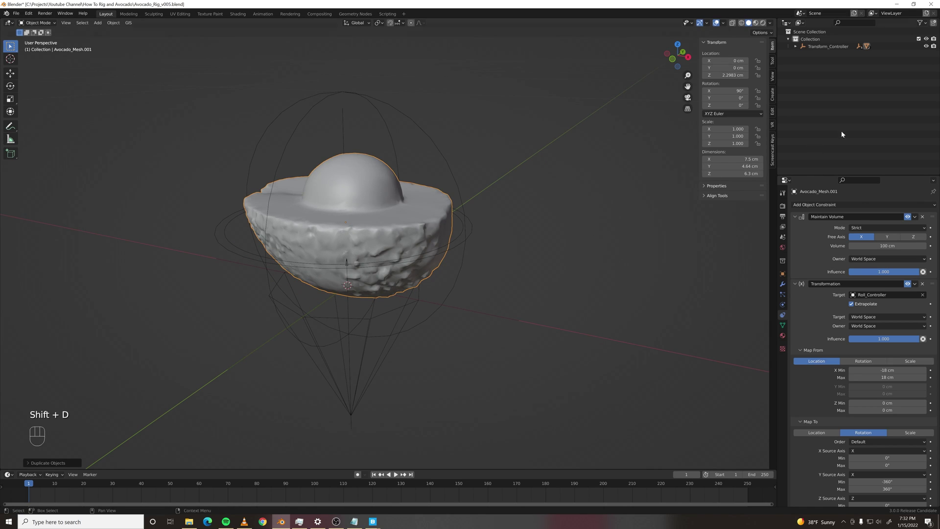
click(796, 46)
click(803, 53)
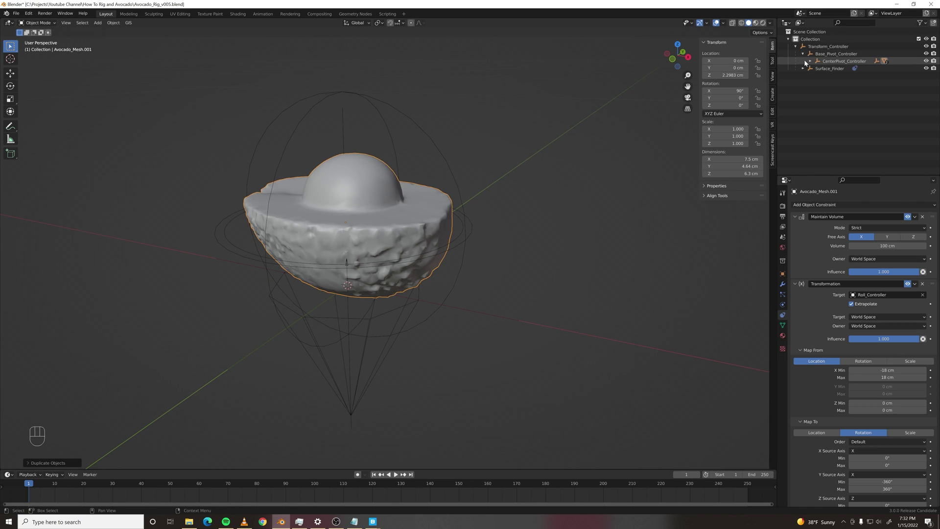
click(810, 60)
click(815, 68)
- Rename the copy Avocado_MeshProxy and bring up its Viewport Display 'Display As' choices
double_click(855, 82)
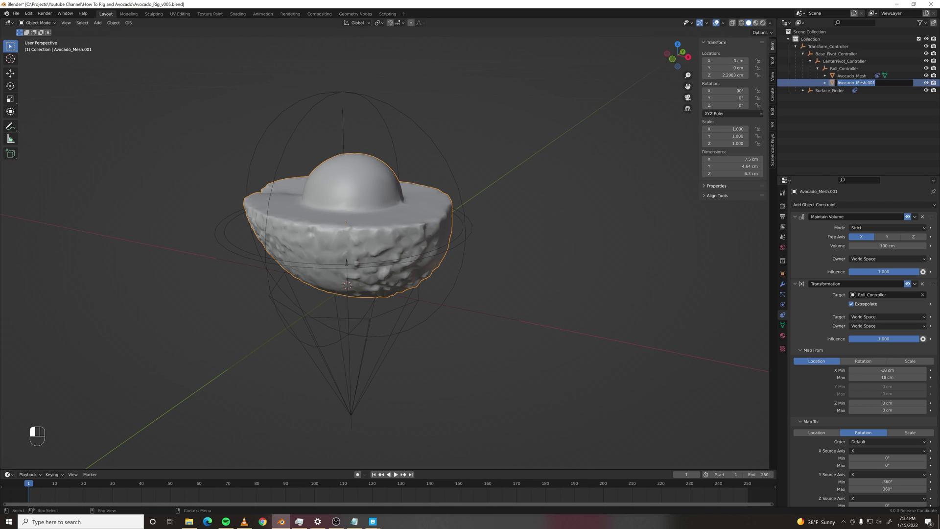
key(BackSpace)
key(BackSpace)
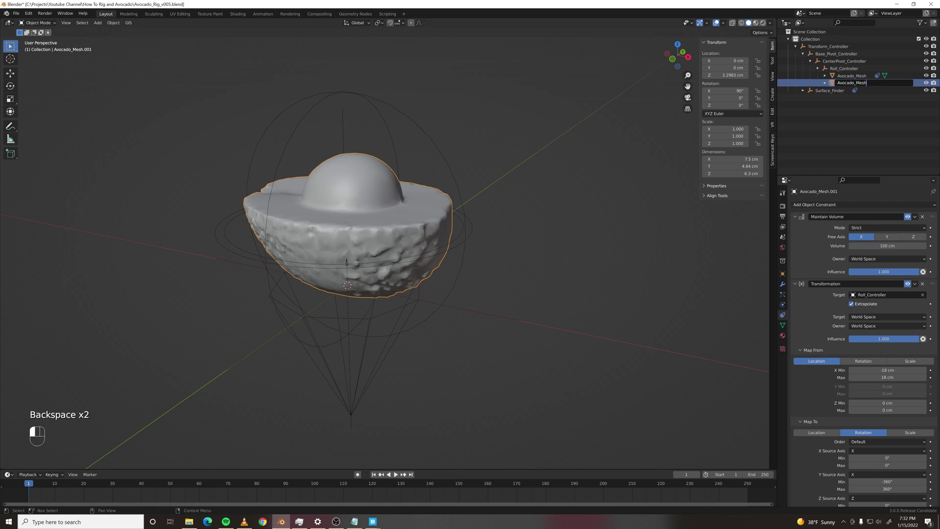
text(Proxy)
key(Return)
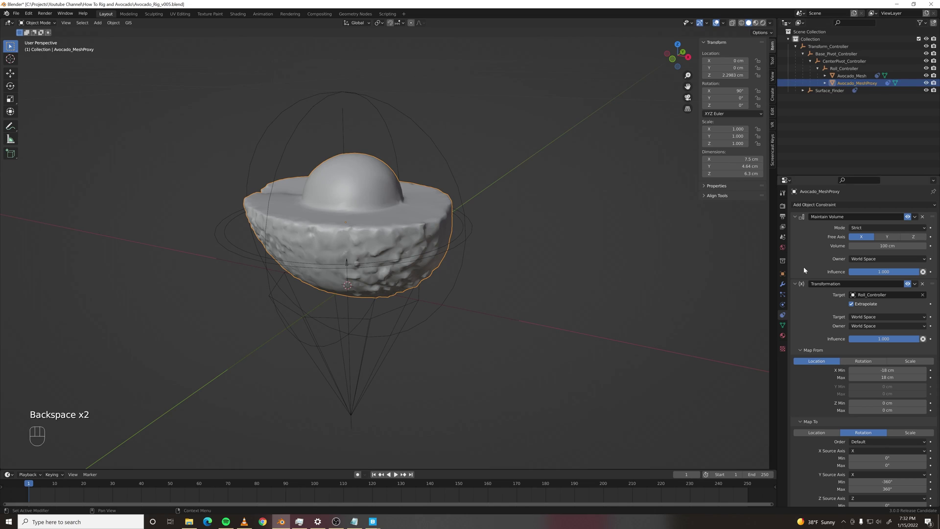
click(784, 275)
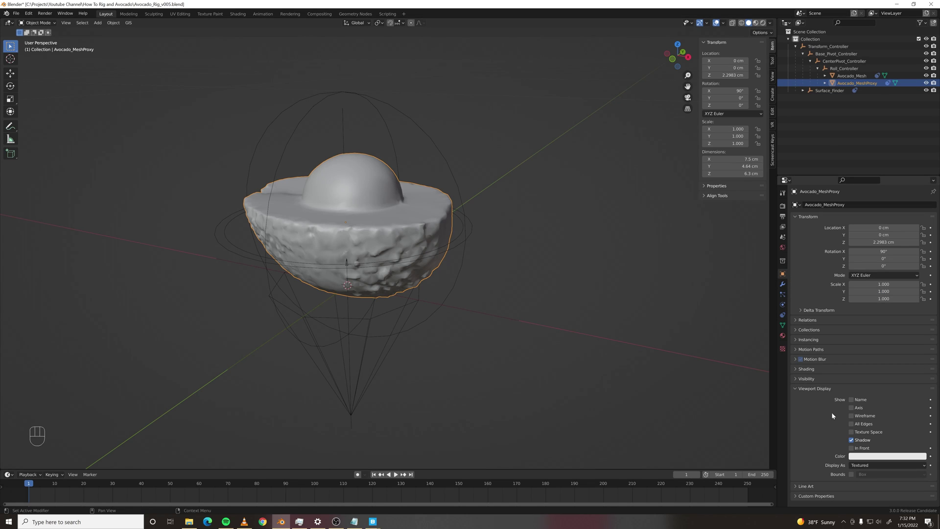
click(876, 463)
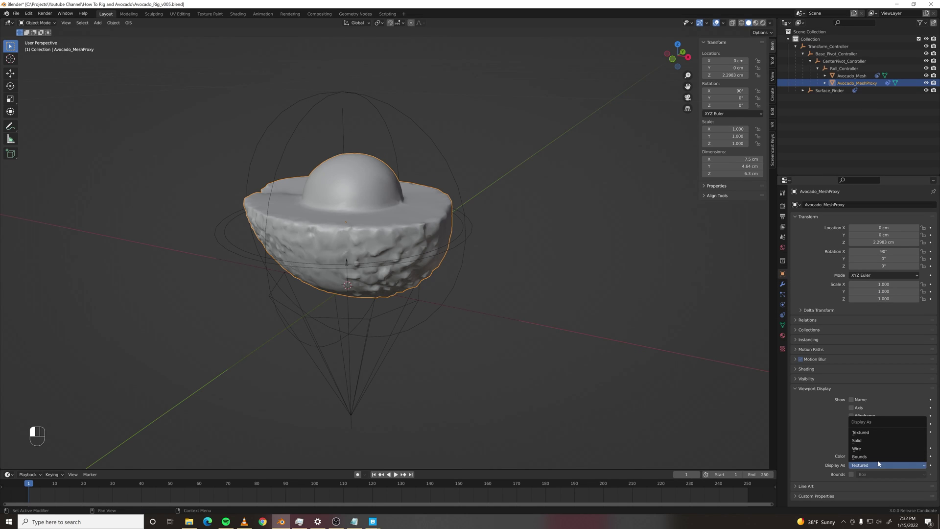
- Display the proxy as Wire, clear Surface_Finder's Shrinkwrap target, and select Avocado_Mesh
click(877, 432)
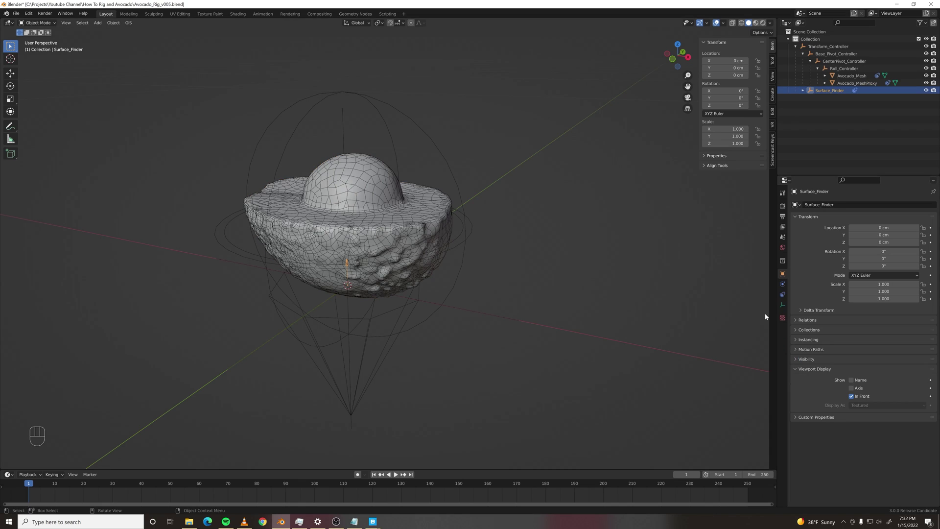
click(782, 285)
click(783, 295)
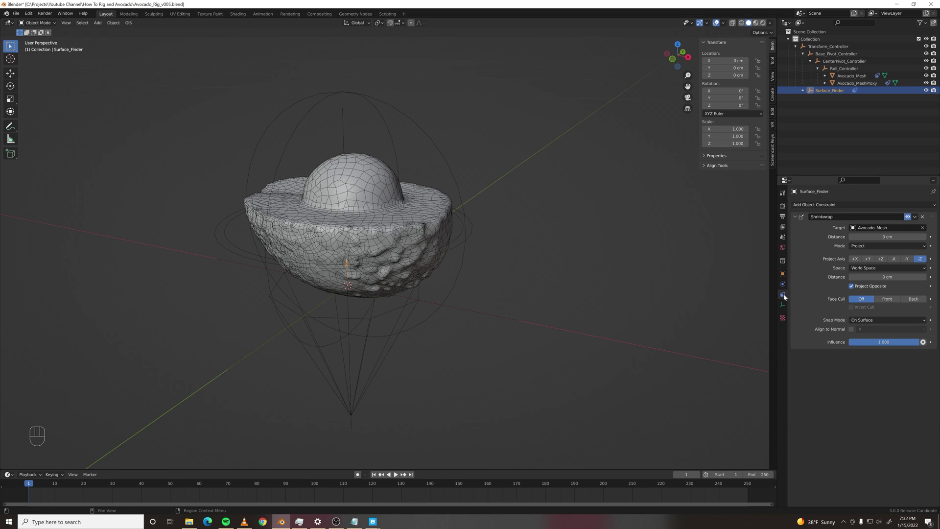
click(922, 228)
click(854, 76)
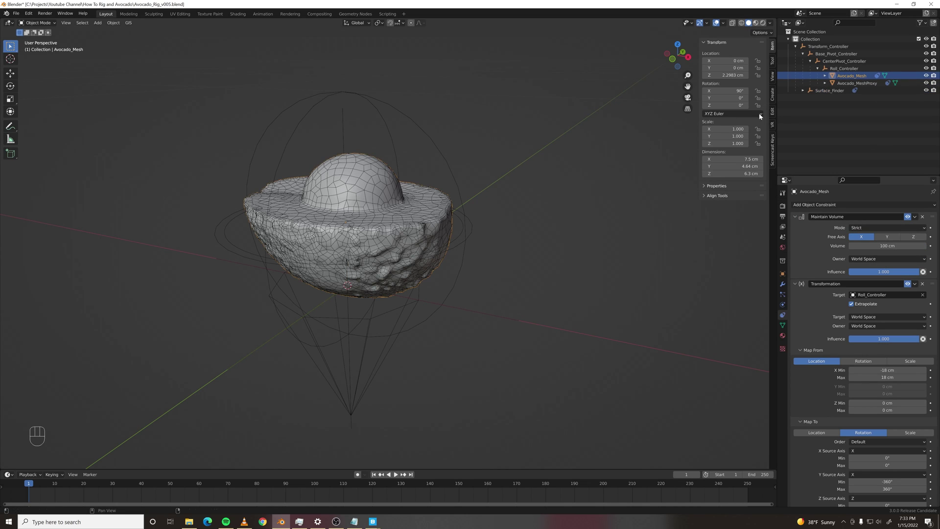
- Add a Transformation constraint to Avocado_Mesh targeting Surface_Finder in Local space
click(840, 205)
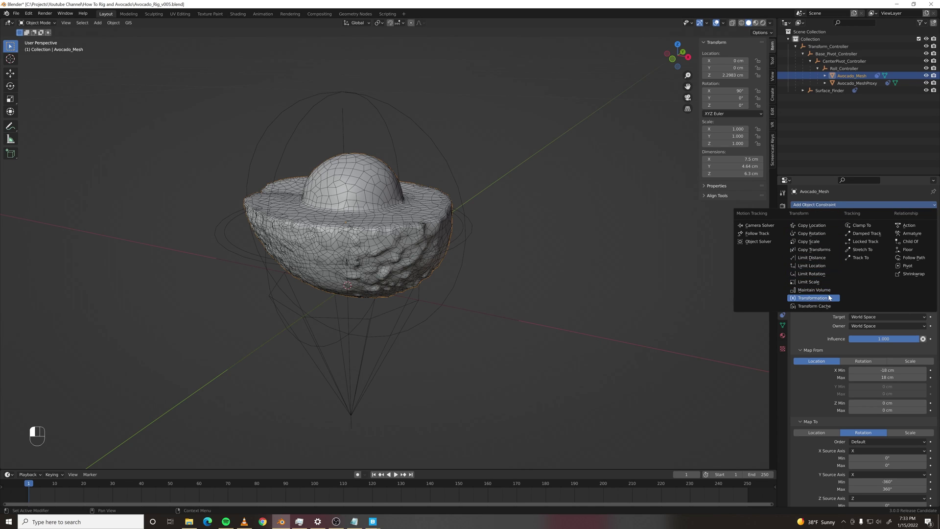
click(813, 296)
scroll(826, 437, down, 5)
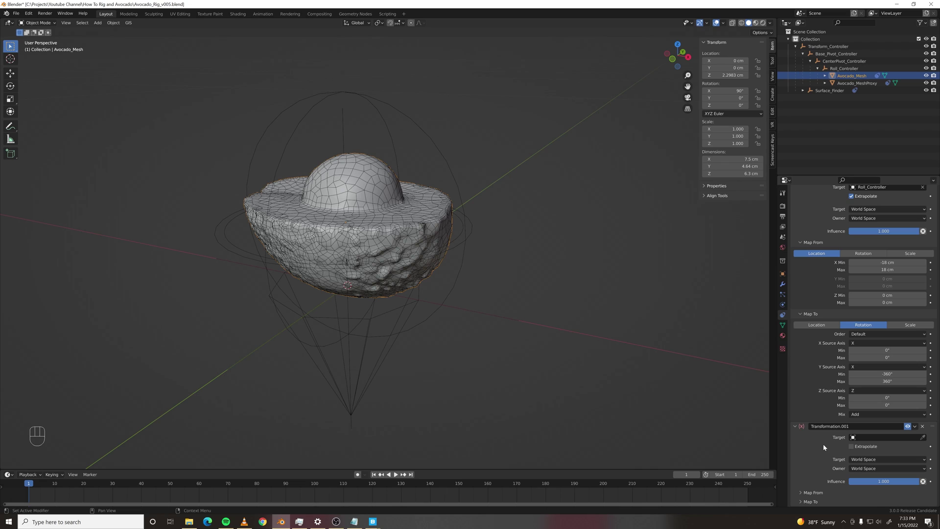
click(922, 437)
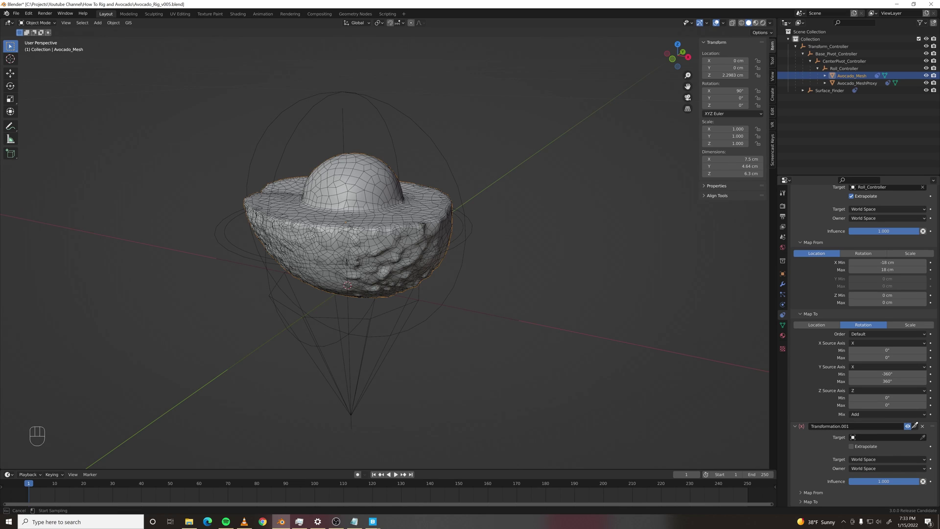
click(830, 90)
click(858, 459)
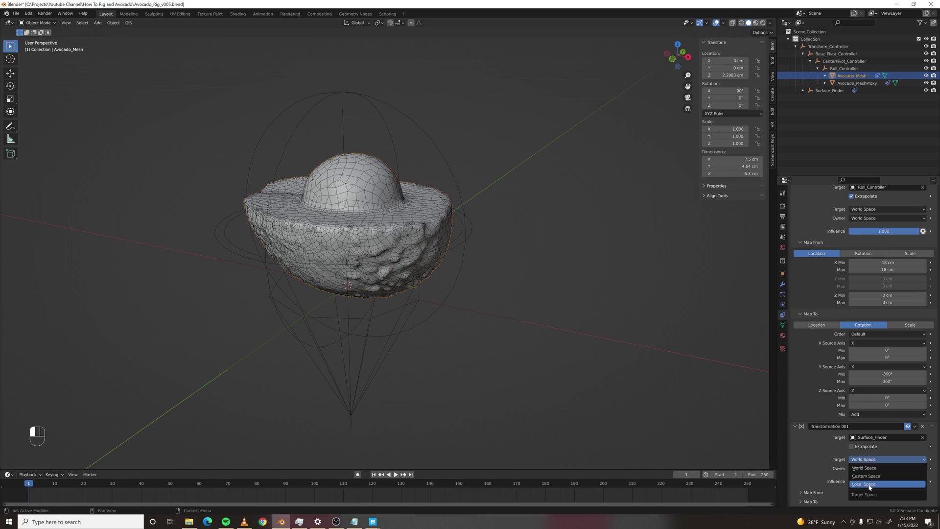
click(868, 484)
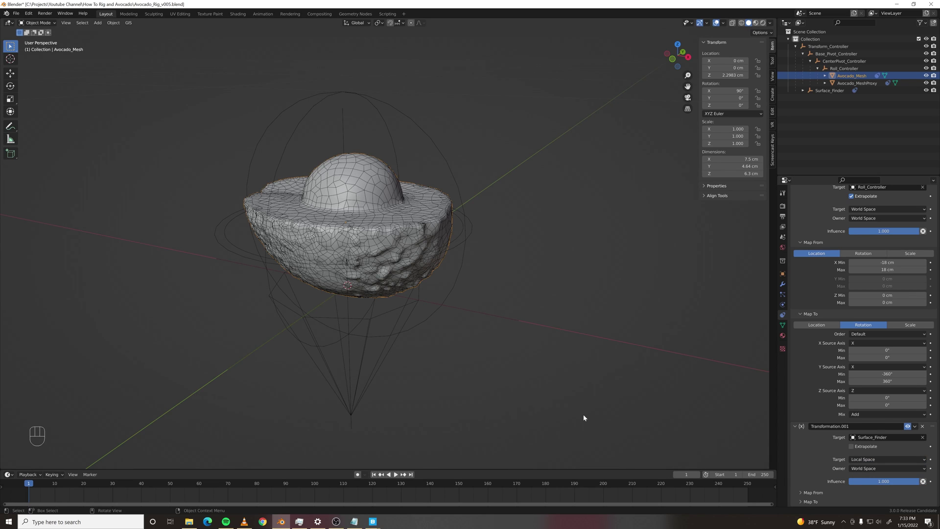
- Map Z location from -1…1 cm onto Z location 1…-1 cm
click(800, 492)
scroll(802, 492, down, 3)
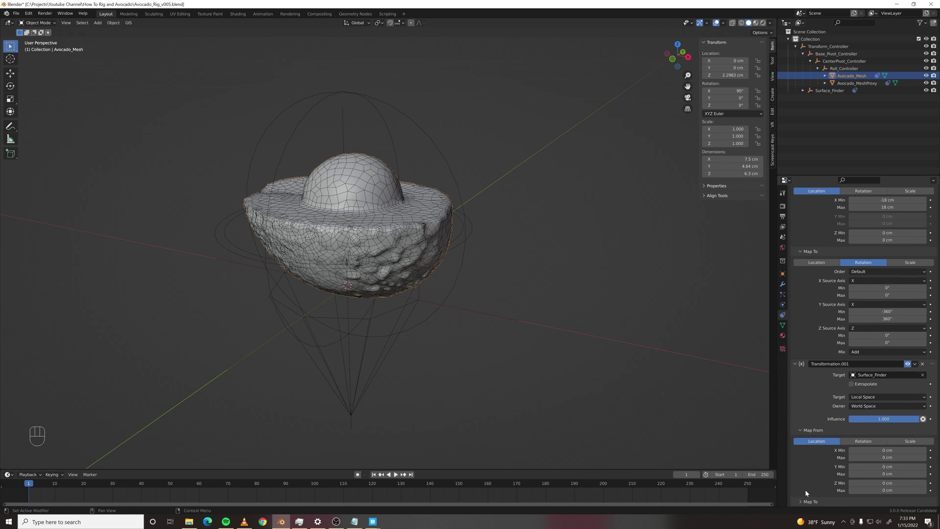
scroll(803, 504, down, 3)
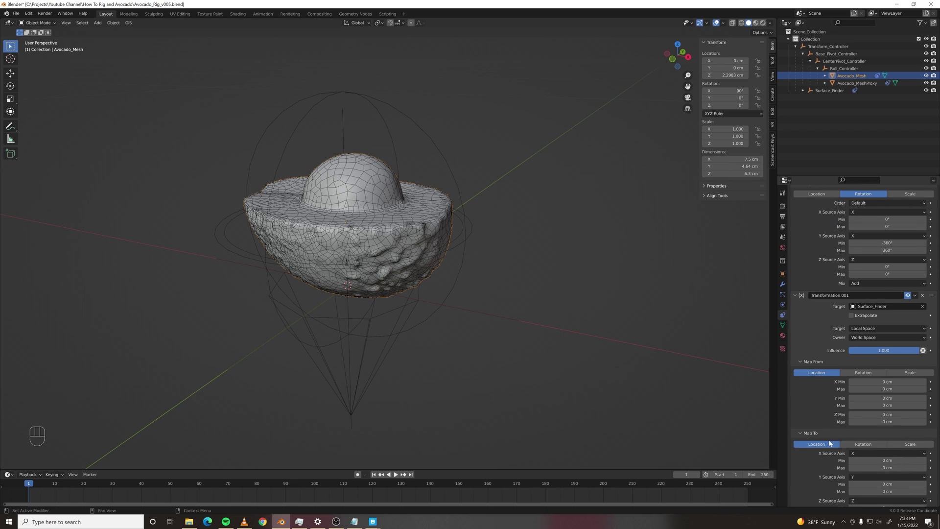
scroll(885, 414, down, 1)
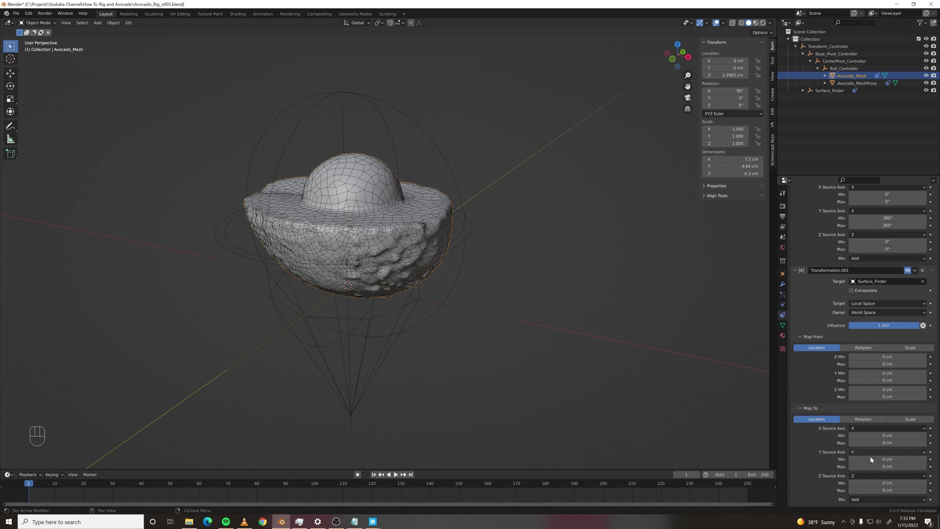
click(879, 389)
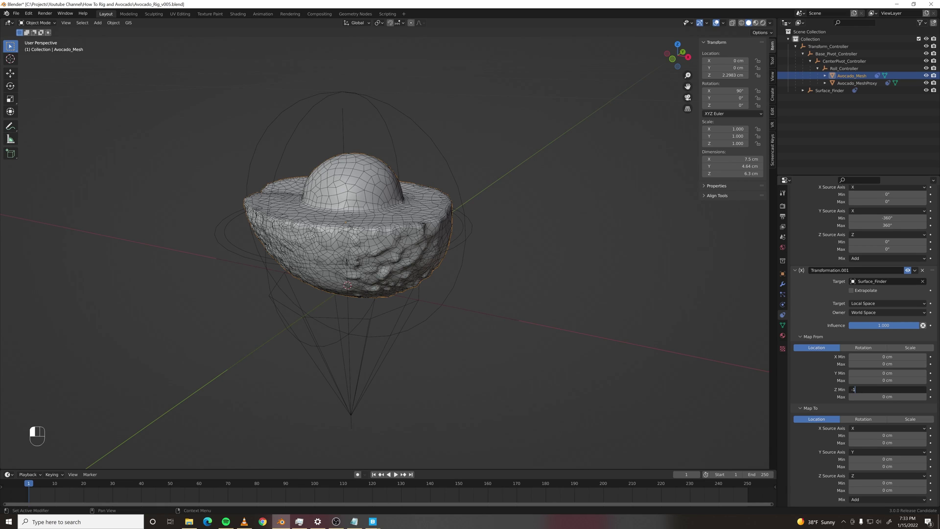
click(876, 482)
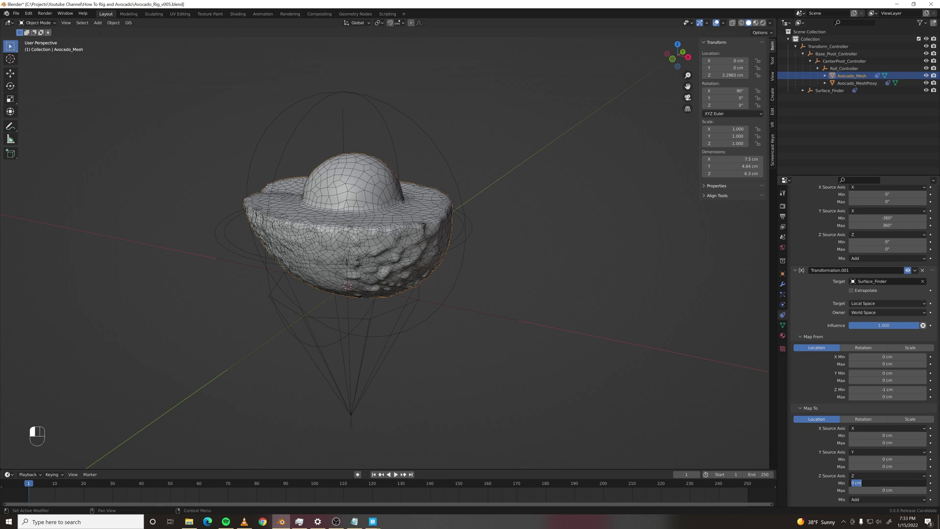
text(1)
key(Return)
click(886, 396)
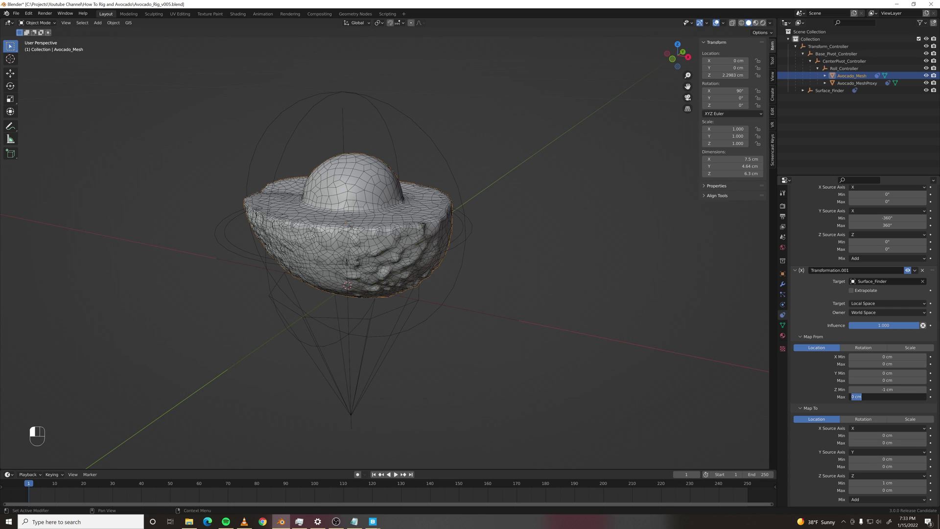
text(1)
key(Return)
click(886, 490)
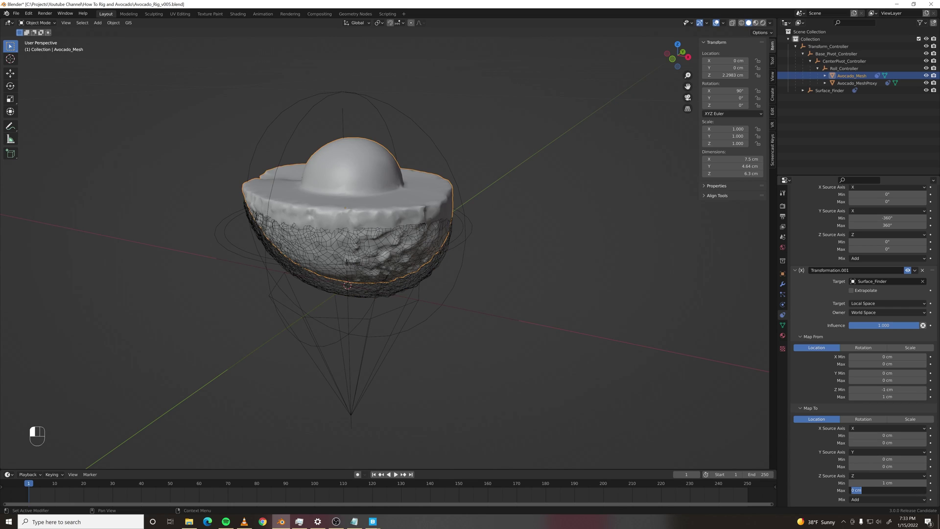
key(Return)
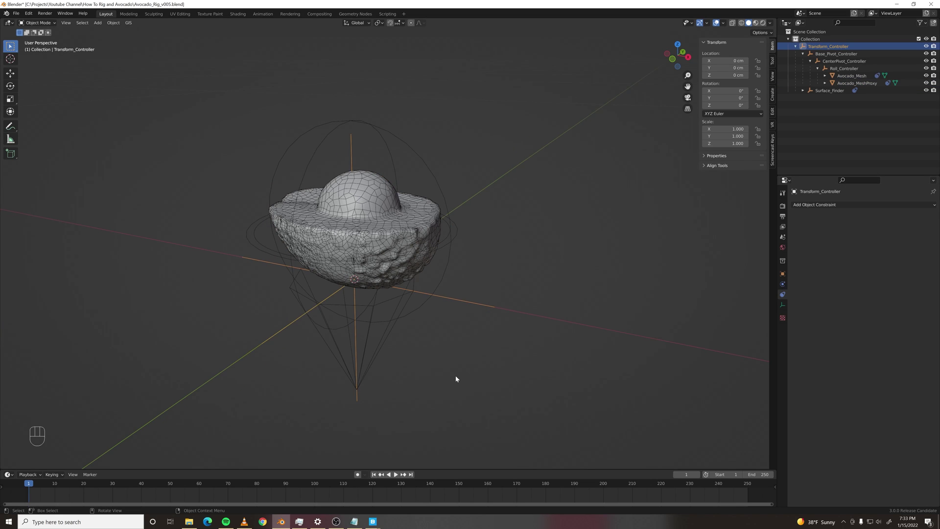
- Move Transform_Controller along X to about -0.12 cm, then select the proxy mesh
key(g)
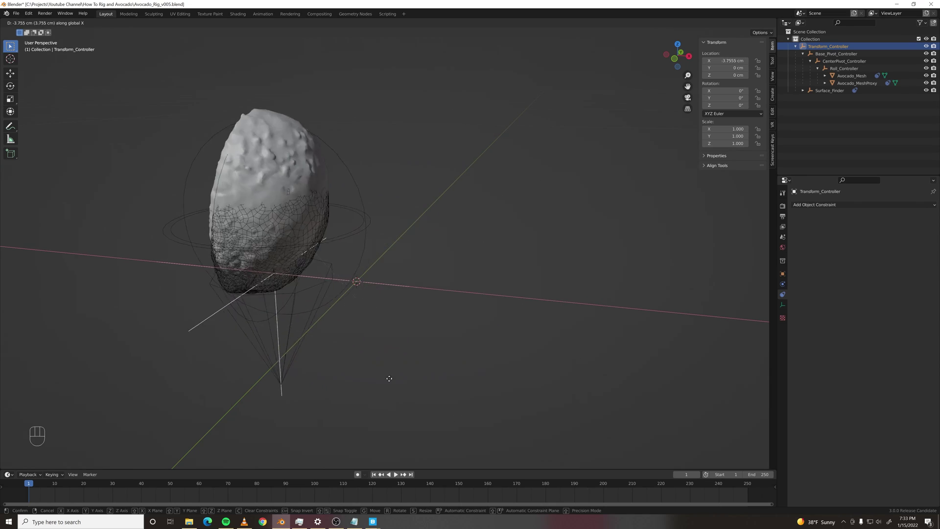
click(555, 407)
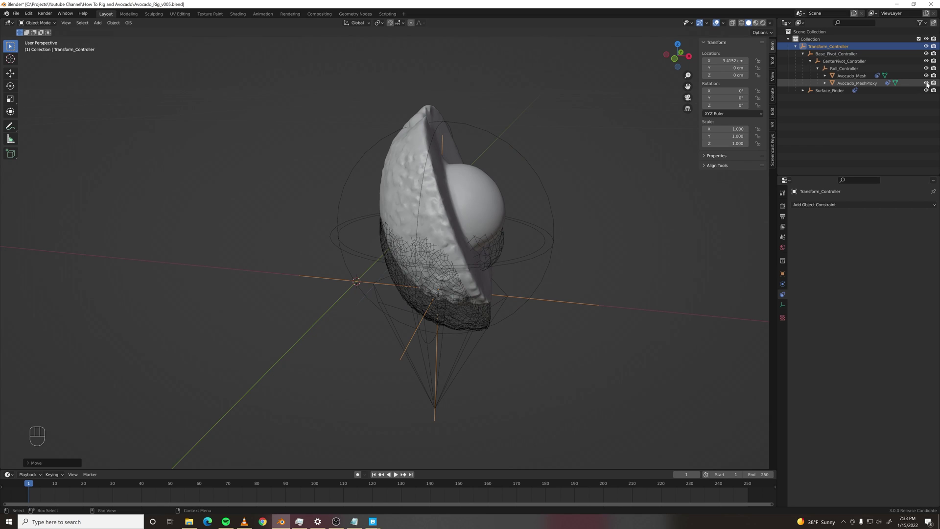
middle_drag(442, 307, 476, 332)
click(476, 332)
click(475, 334)
click(475, 334)
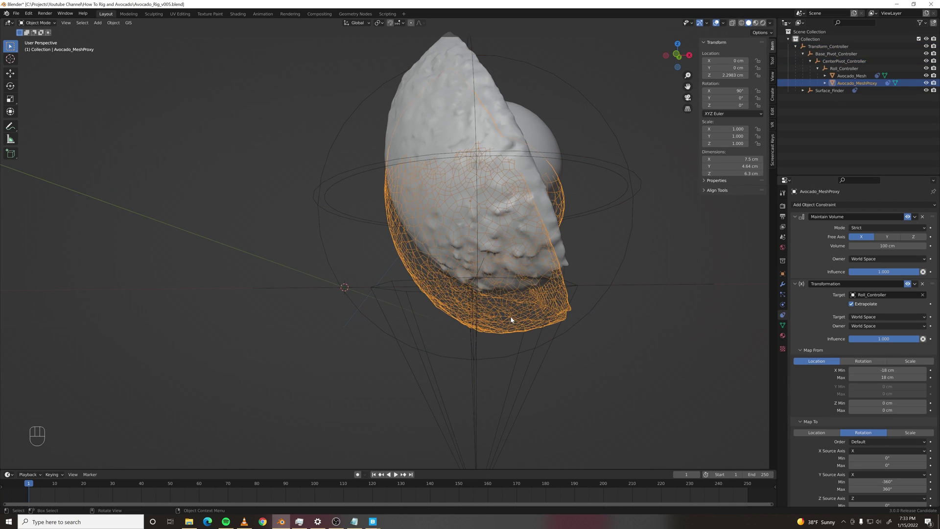
- Hide the wireframe Avocado_MeshProxy and orbit around the avocado to check the roll
click(926, 83)
middle_drag(641, 240, 595, 307)
drag(596, 305, 594, 303)
middle_drag(593, 307, 473, 337)
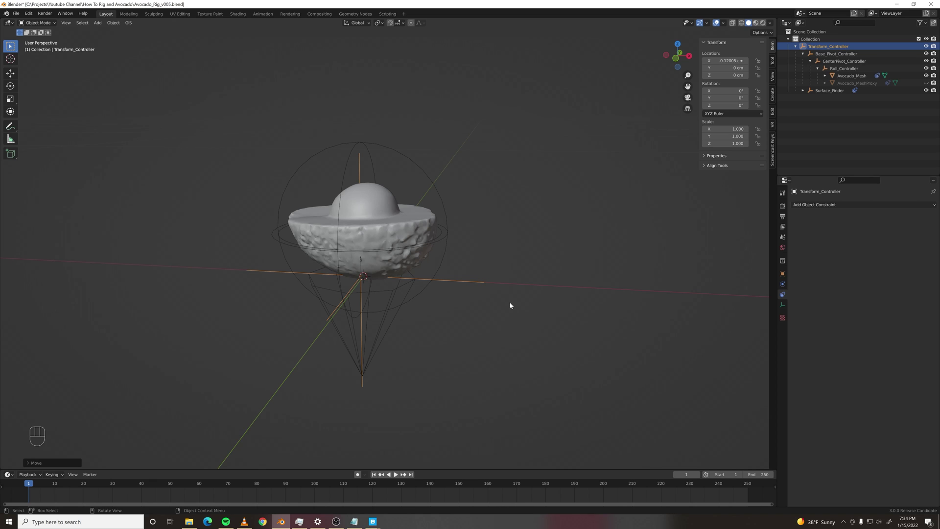
- Set Transform_Controller's starting X position and keyframe its location at frame 1
key(g)
key(x)
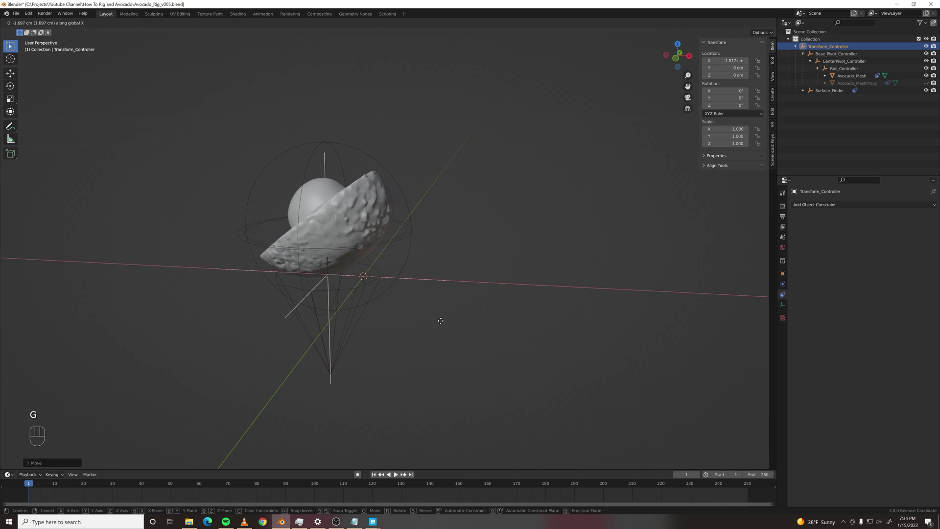
click(404, 324)
key(i)
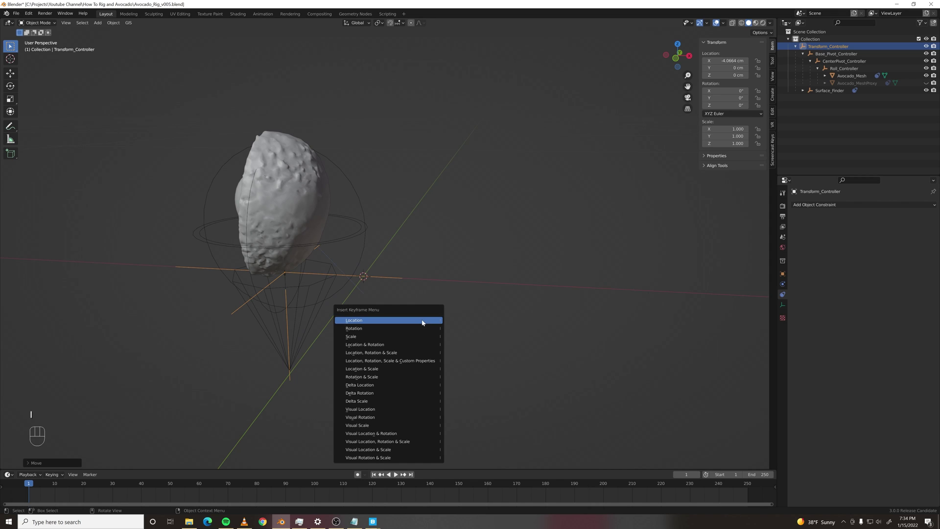
click(417, 320)
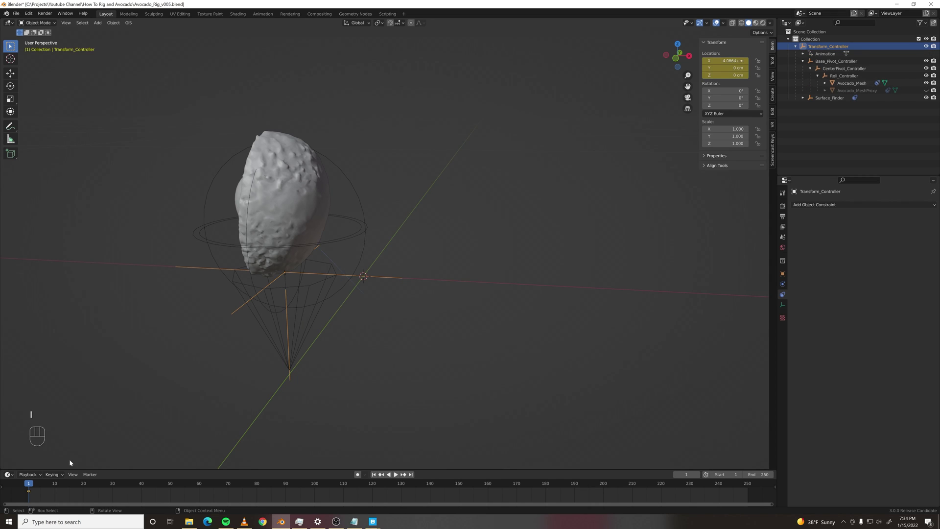
- At frame 20, slide the controller along X and keyframe its location
drag(30, 489, 84, 492)
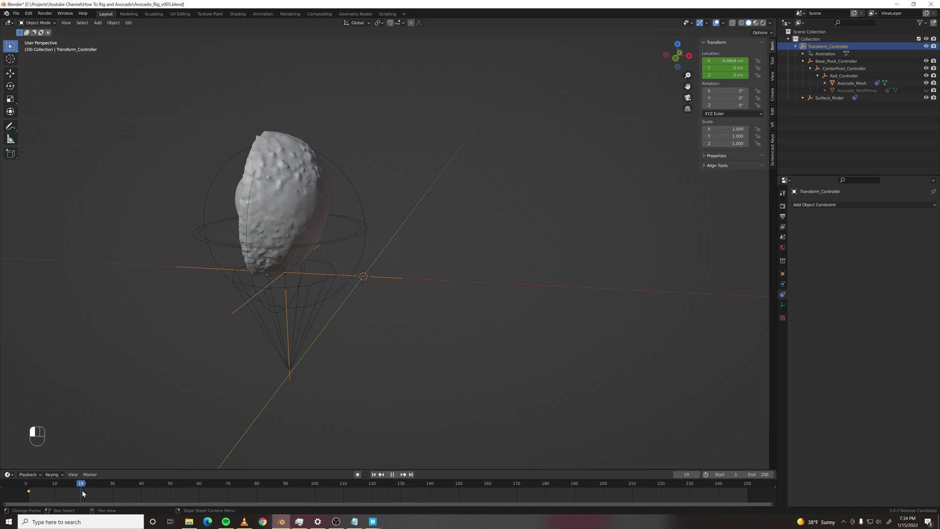
key(g)
key(x)
click(480, 334)
key(i)
click(483, 334)
- Reposition the controller along X at frames 40 and 60, keying its location
key(Up)
key(Up)
key(g)
click(419, 356)
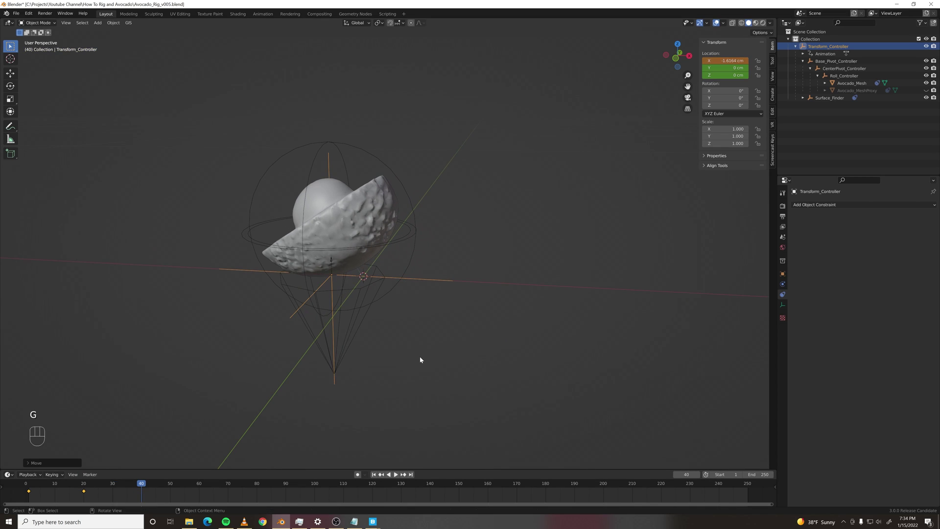
key(i)
key(Up)
key(Up)
key(g)
click(412, 382)
- Move the controller further along X at frames 80, 100 and 120
key(Up)
key(Up)
key(g)
click(412, 382)
key(Up)
key(Up)
key(g)
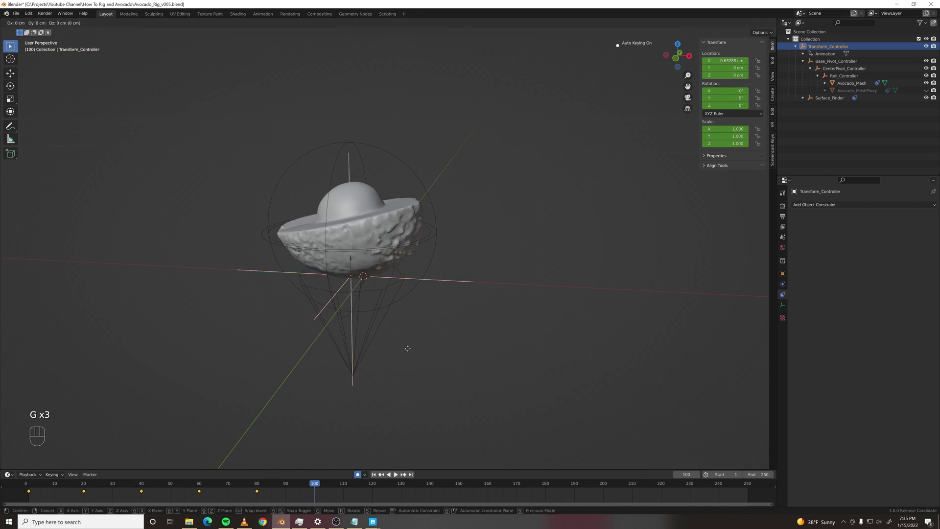
click(416, 372)
key(Up)
key(Up)
key(g)
click(416, 372)
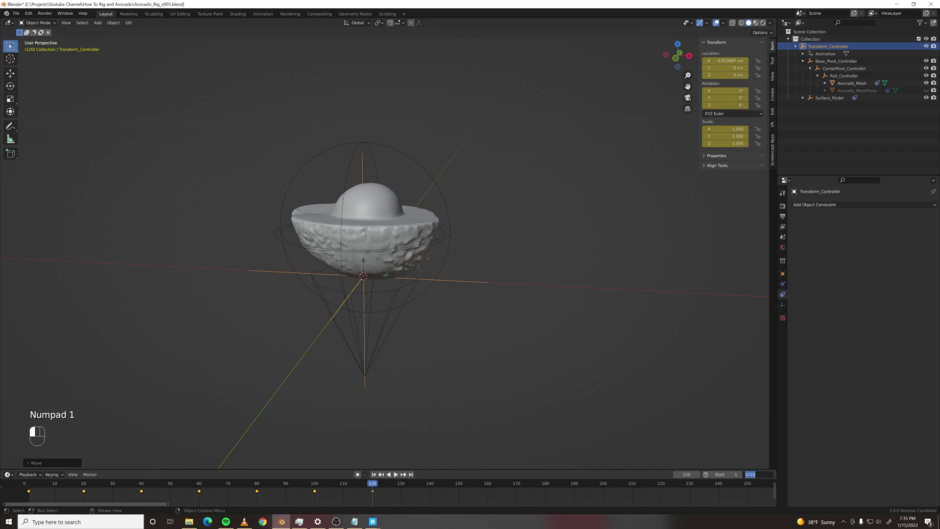